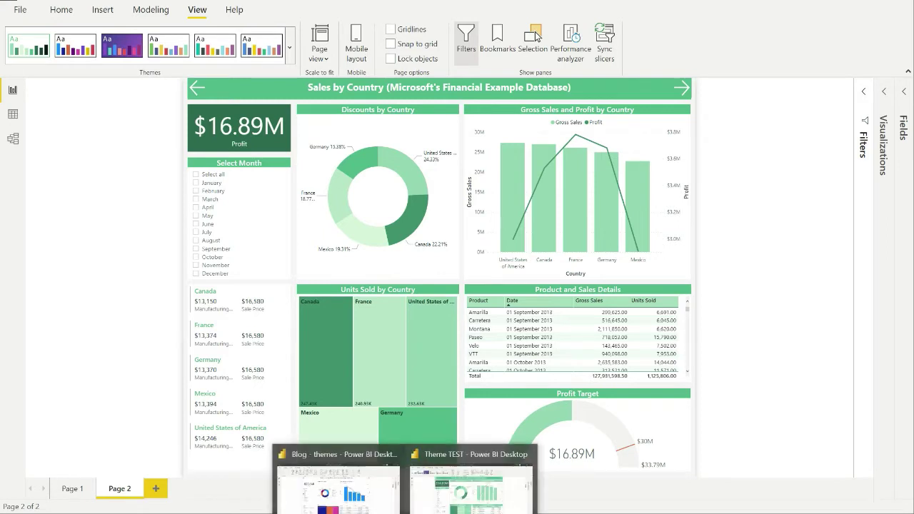
Switch to the 'Blog - themes' report showing Sales by Country in default colours
click(386, 512)
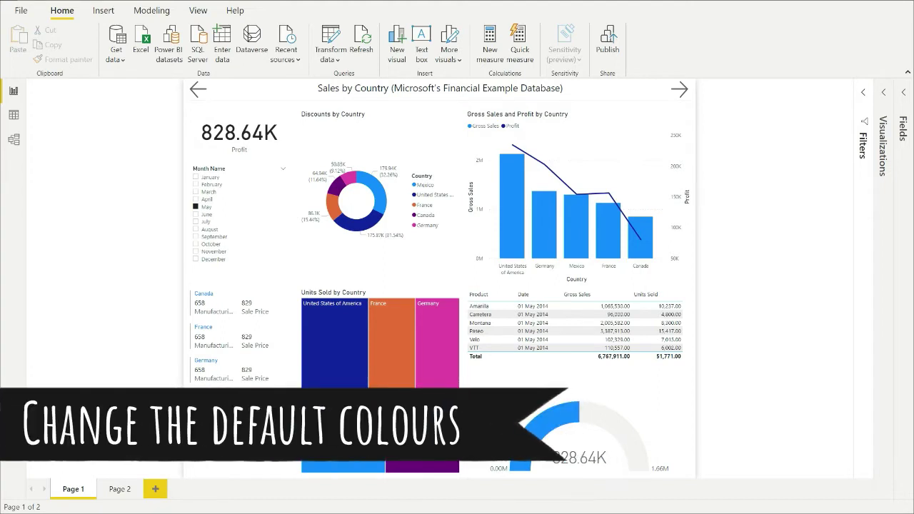
Start customizing the current theme and name it 'Green Theme'
click(198, 10)
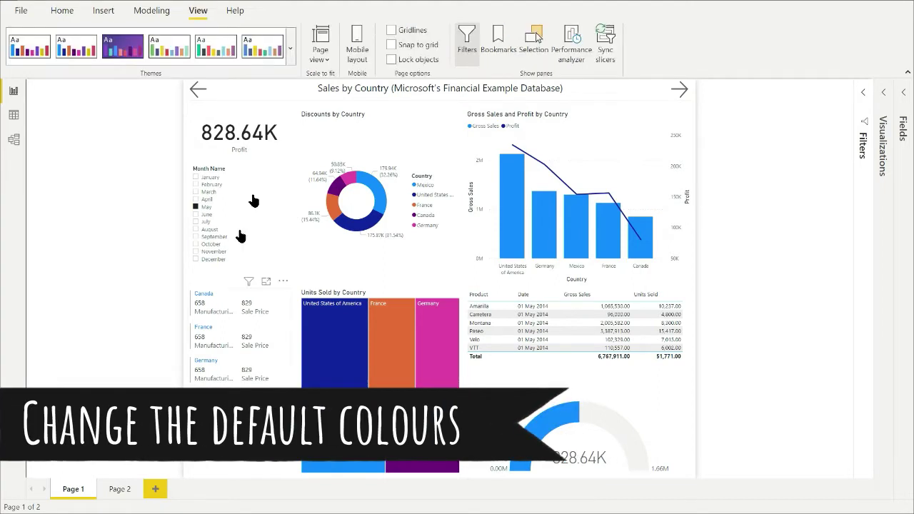
click(290, 50)
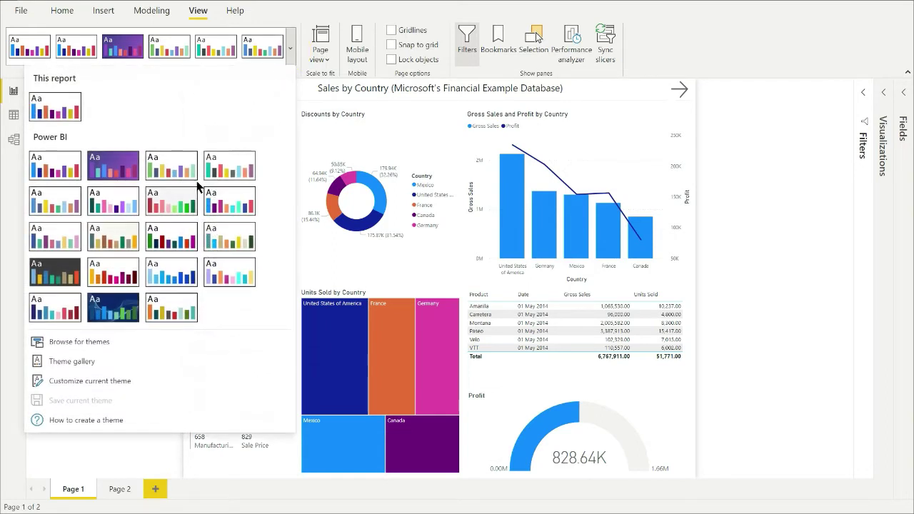
click(112, 383)
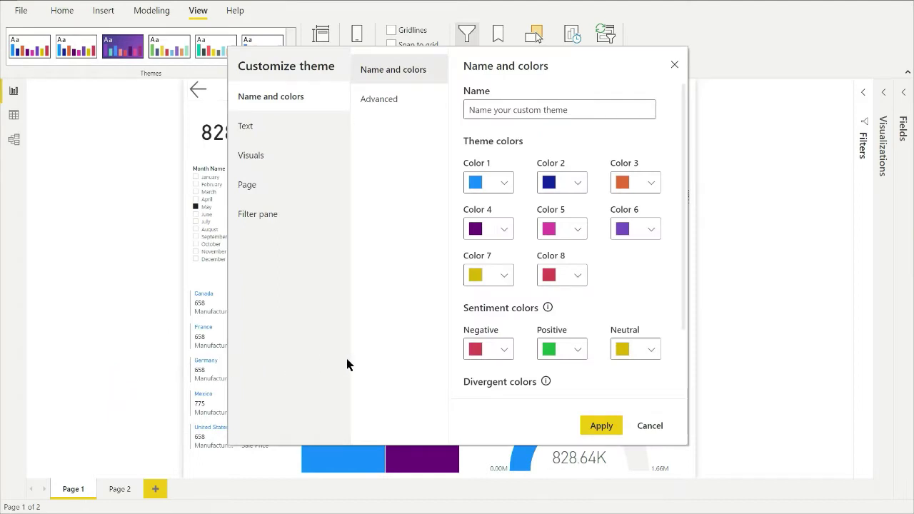
click(520, 112)
text(Green Theme)
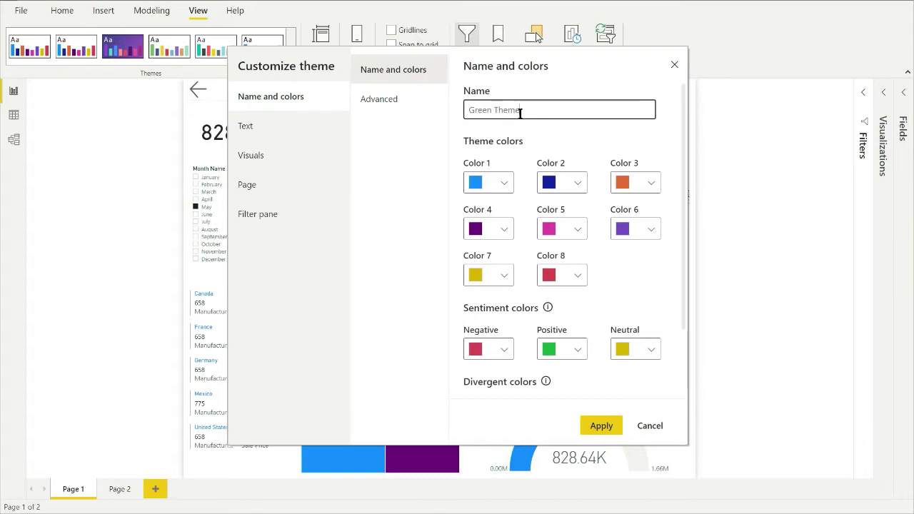
Set the first theme colours to #95D5B2, #40916C, #D8F3DC and #B7E4C7
click(506, 185)
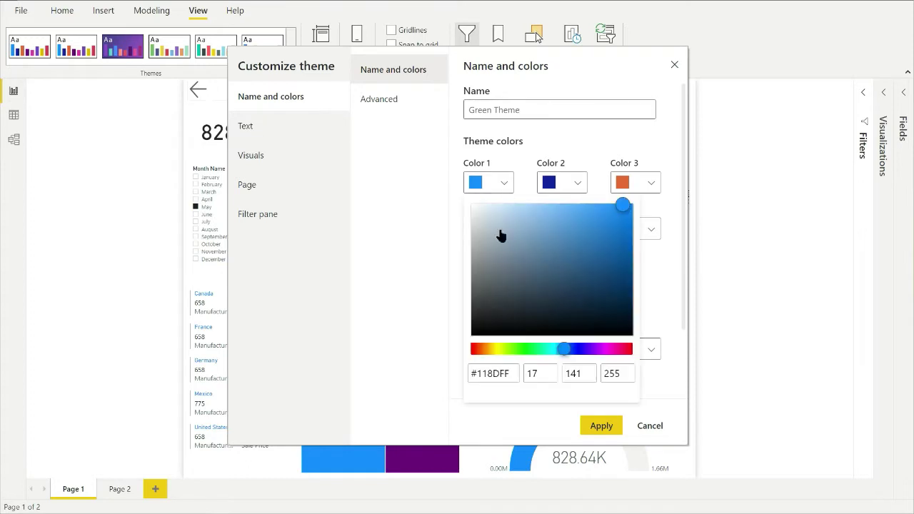
click(490, 378)
text(#95D5B2)
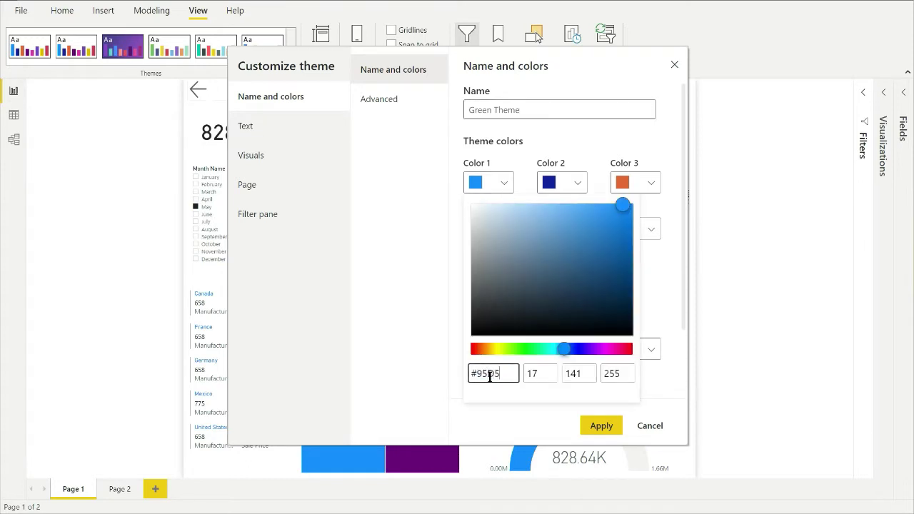
click(564, 183)
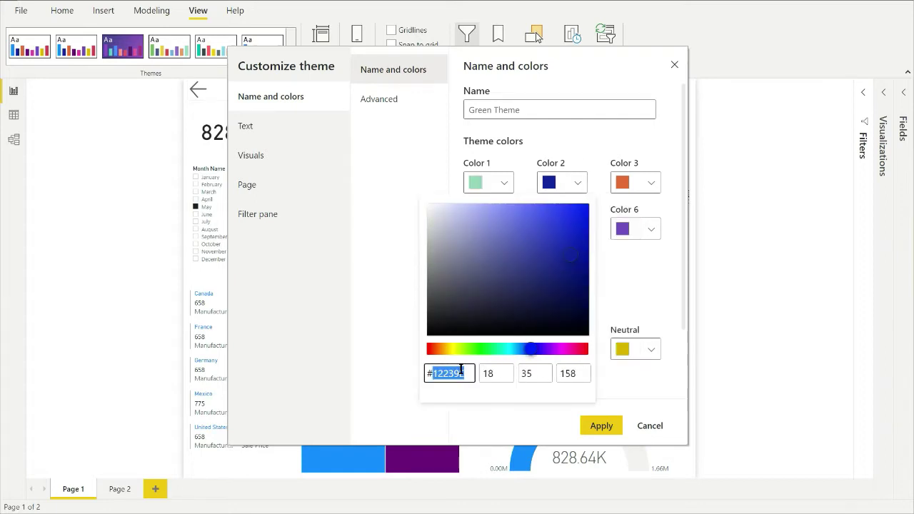
text(#40916C)
click(636, 183)
text(#D8F3DC)
click(490, 229)
text(#B7E4C7)
Set the remaining colours to #52B788, #2D6A4F, #1B4332 and #081C15, and apply the theme
click(565, 229)
text(#52B788)
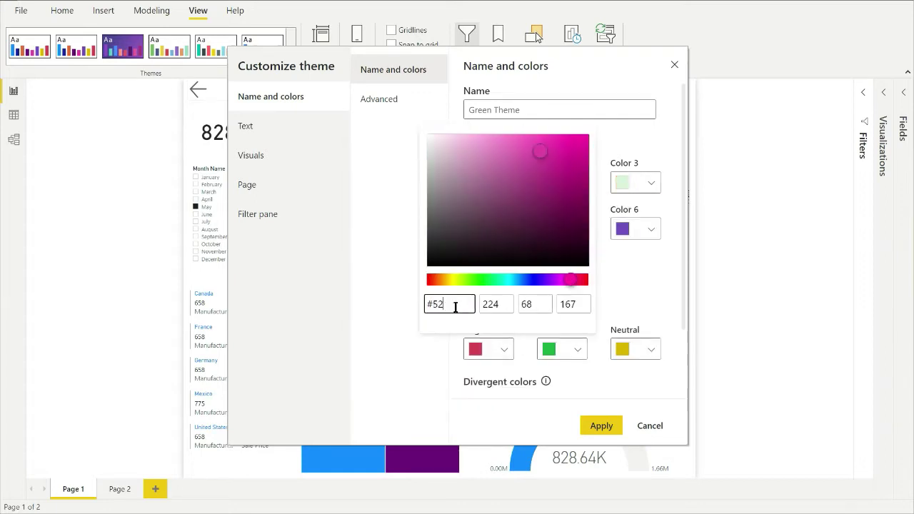
click(636, 228)
text(#2D6A4F)
click(489, 275)
text(#1B4332)
click(562, 275)
text(#081C15)
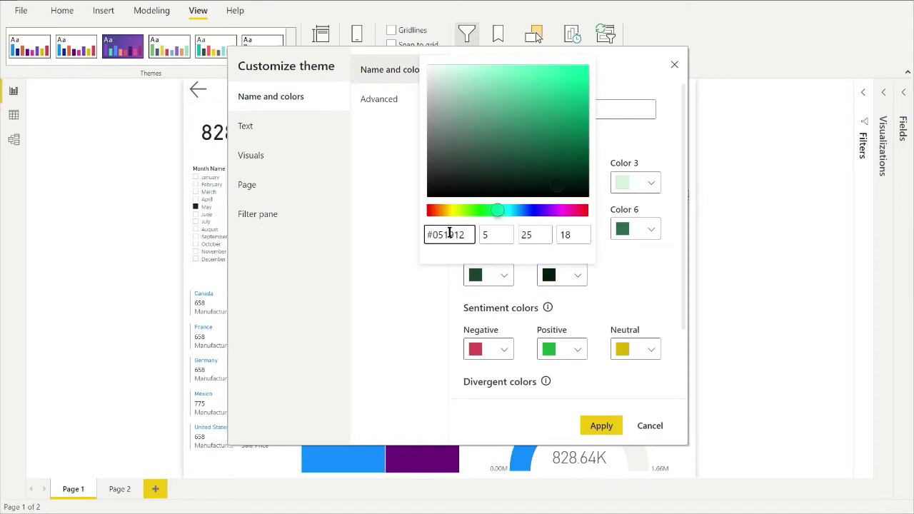
key(Return)
click(602, 426)
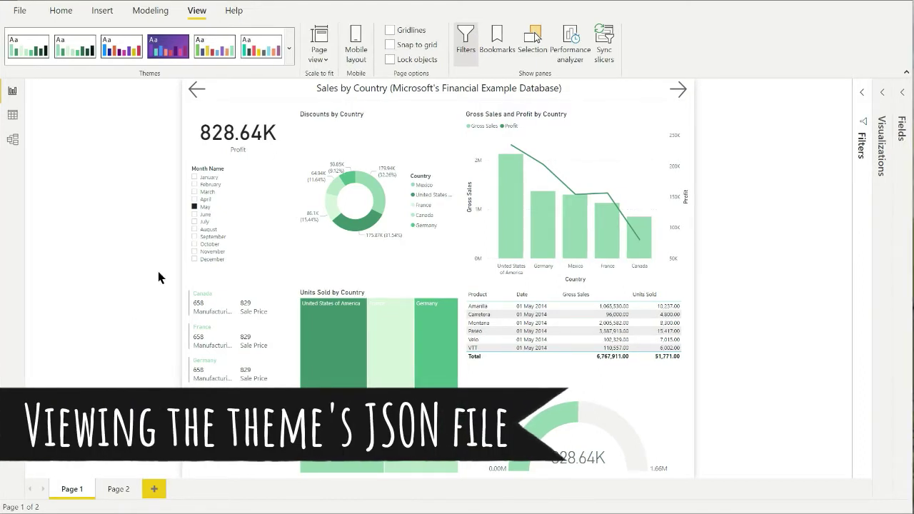
Save the current theme as the JSON file 'New Green Theme'
click(289, 49)
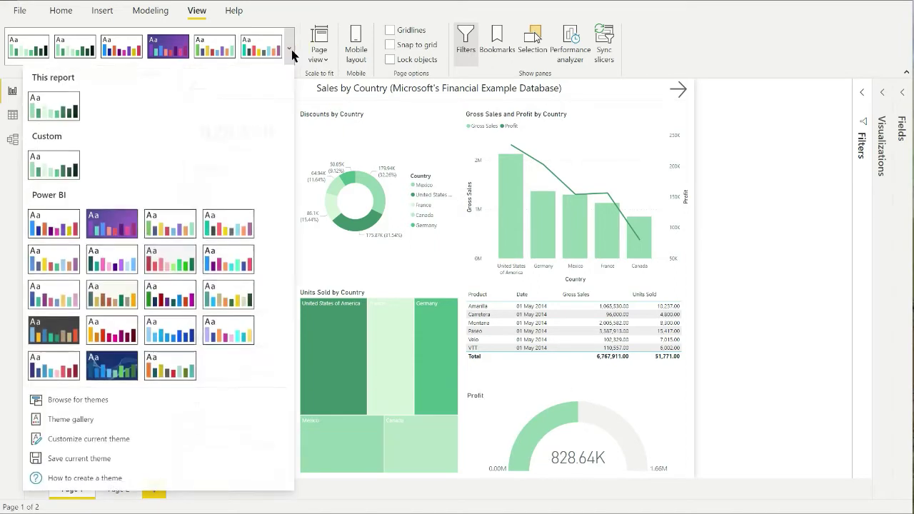
click(84, 459)
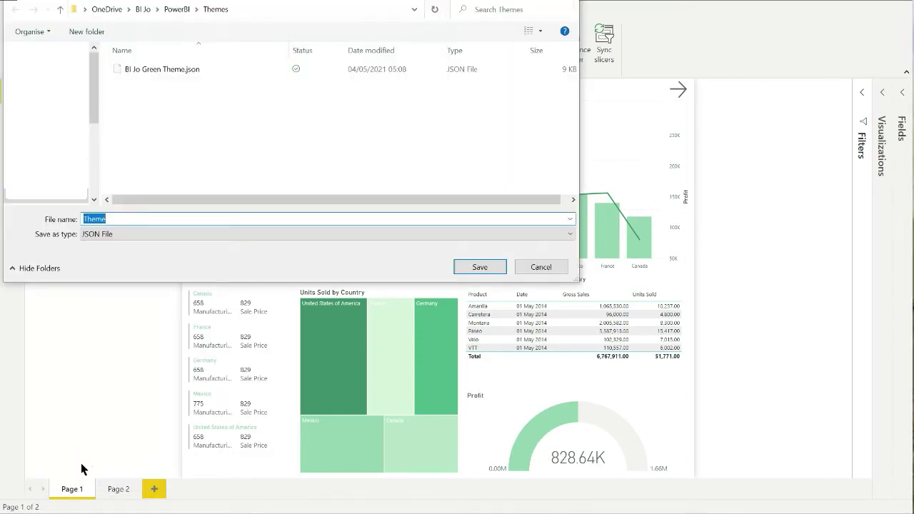
text(New Green Theme)
click(479, 267)
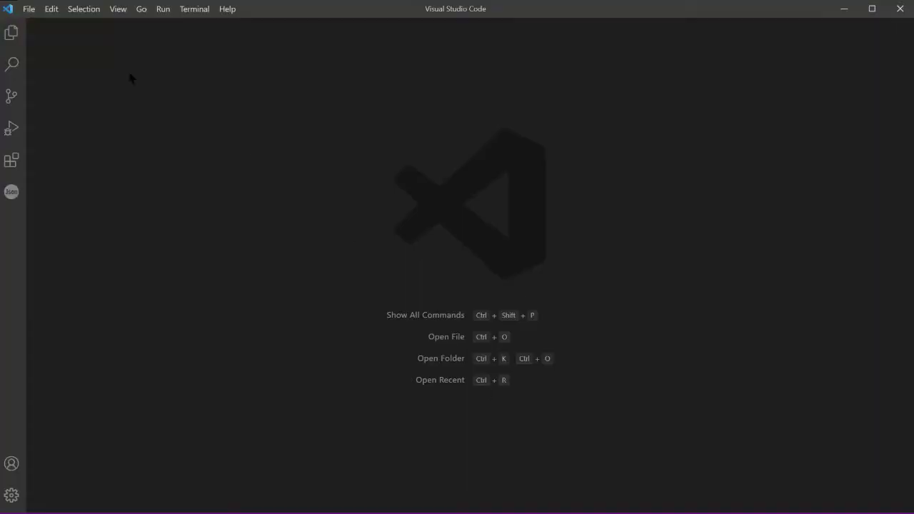
Open New Green Theme.json from the Themes folder in Visual Studio Code
click(29, 9)
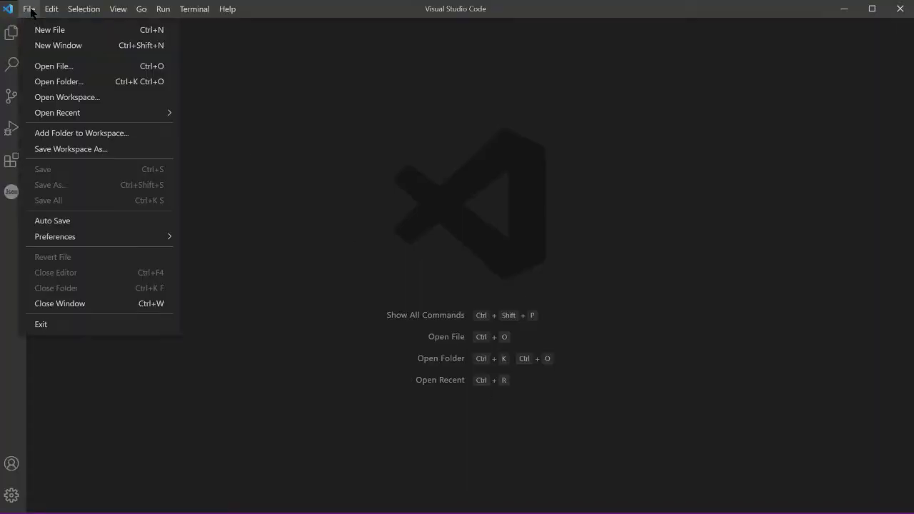
click(56, 65)
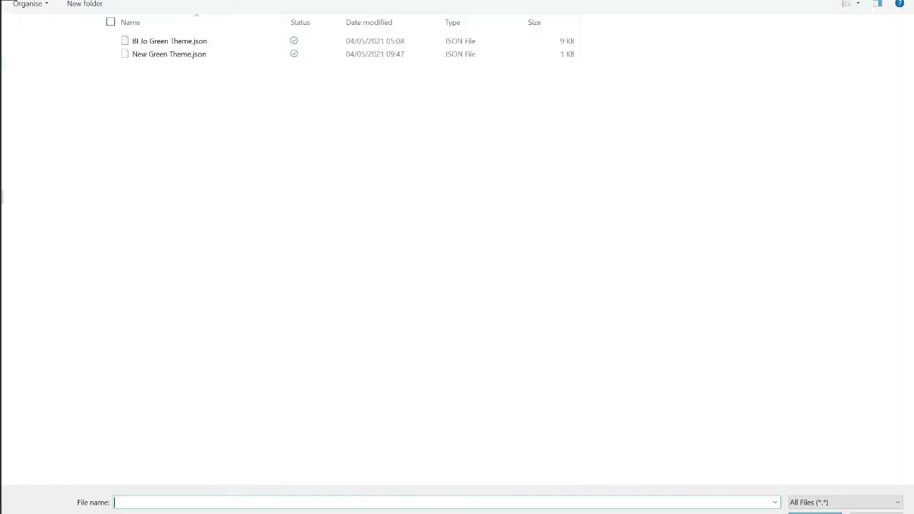
double_click(159, 55)
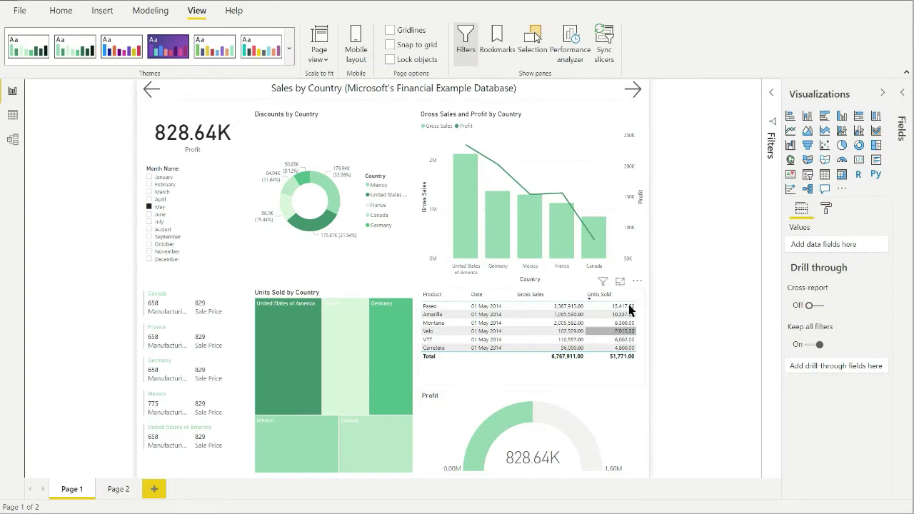
click(638, 299)
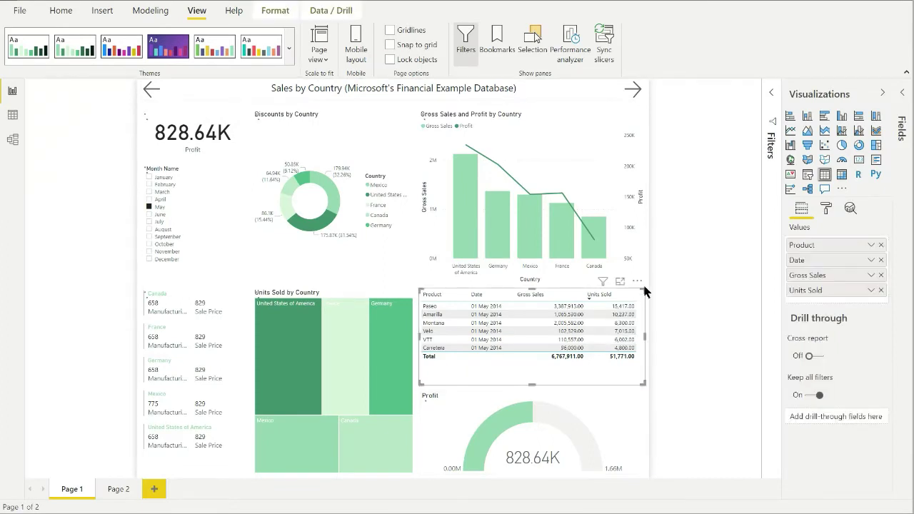
click(826, 208)
click(801, 280)
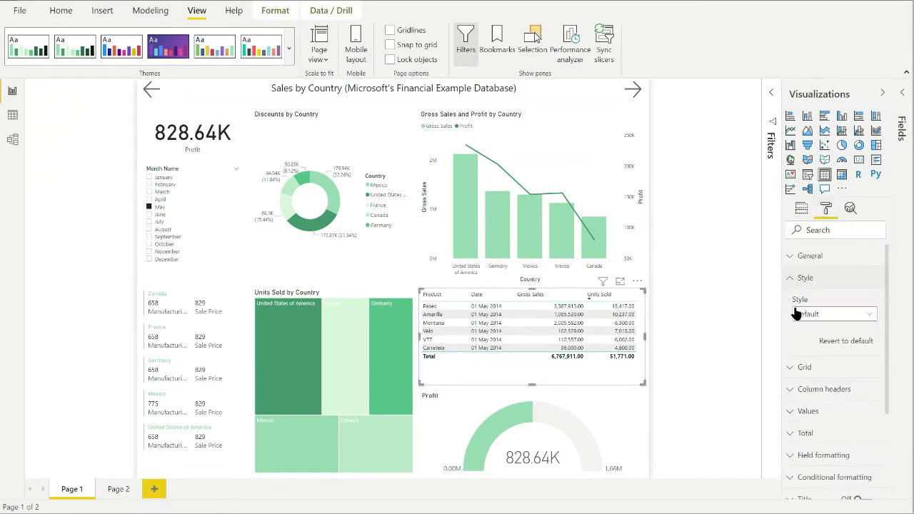
click(803, 314)
click(807, 357)
click(810, 314)
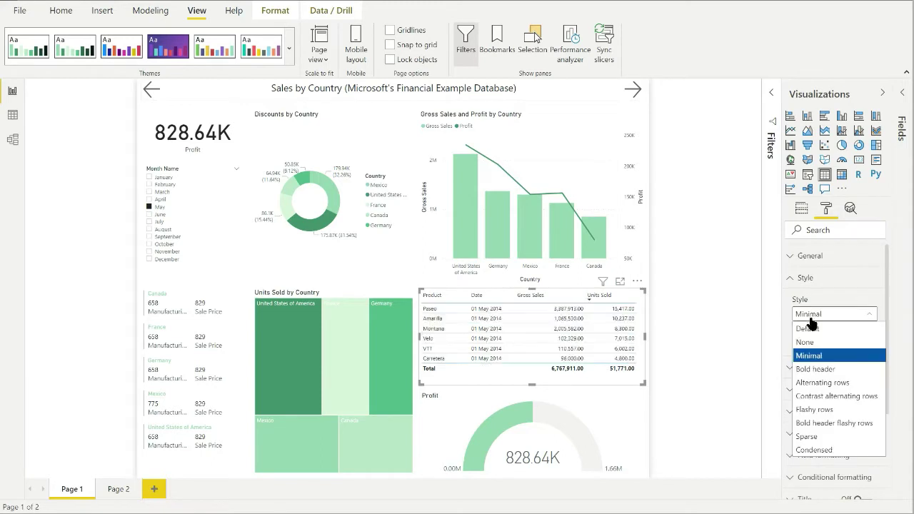
click(820, 383)
click(822, 316)
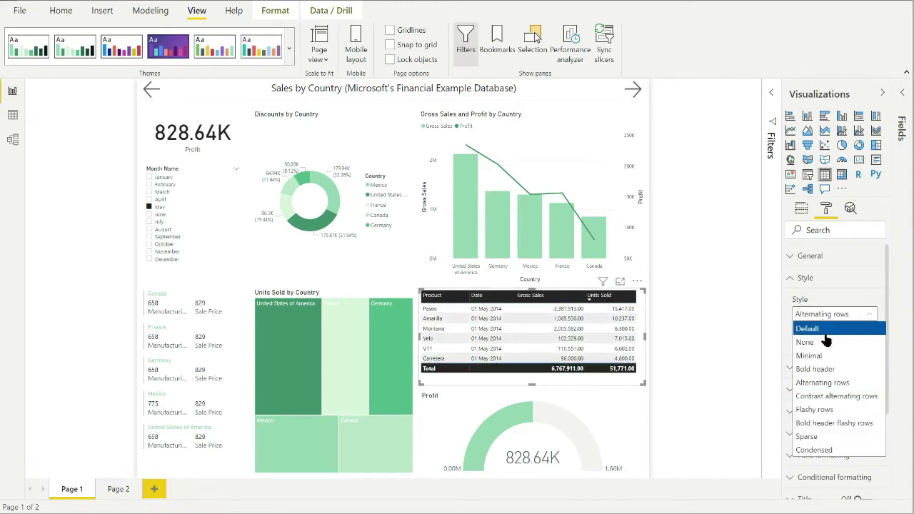
click(823, 413)
click(825, 315)
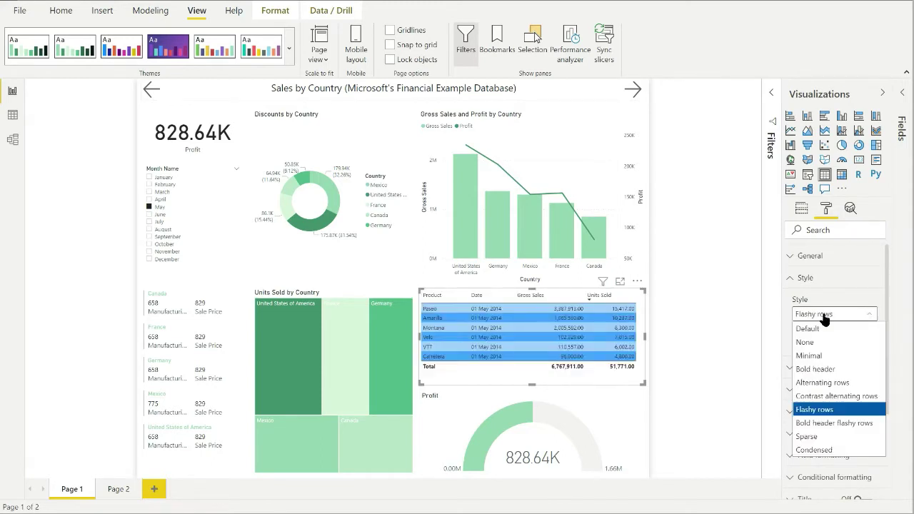
click(814, 424)
click(843, 342)
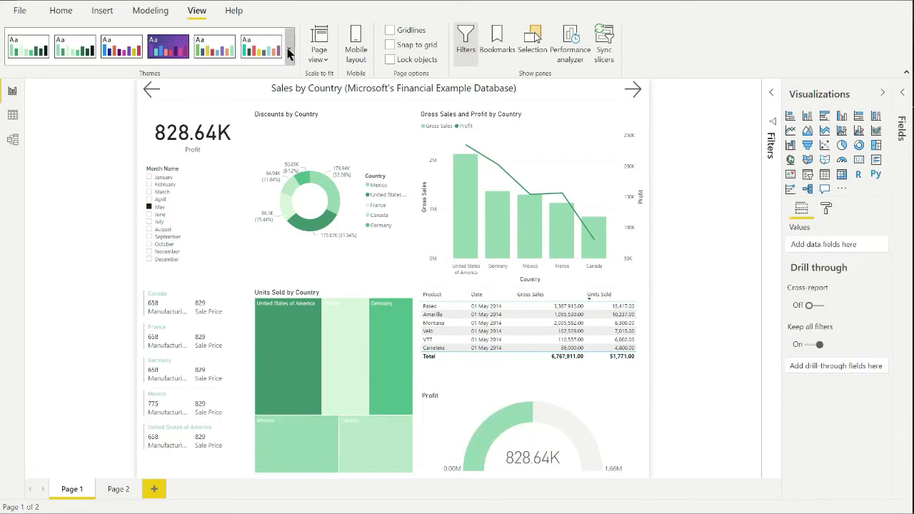
Show the theme's Advanced element colours and follow the 'Learn more' documentation link
click(289, 50)
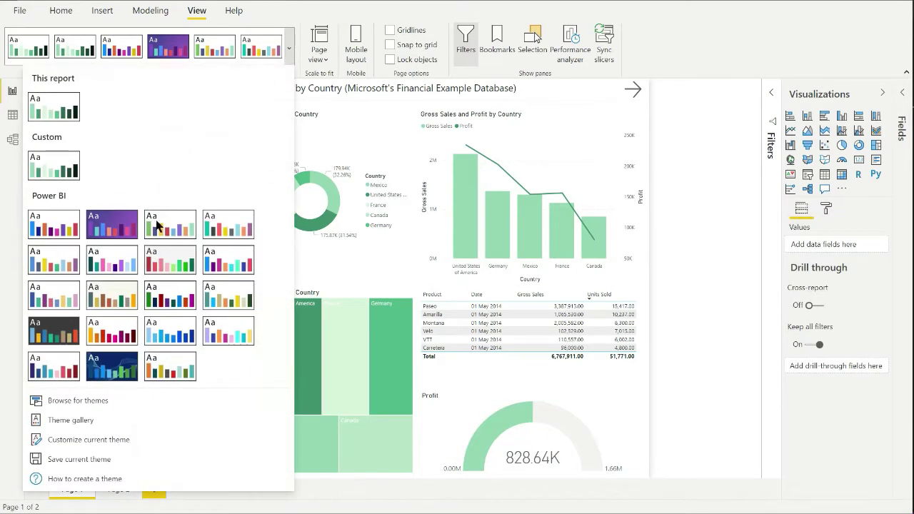
click(53, 443)
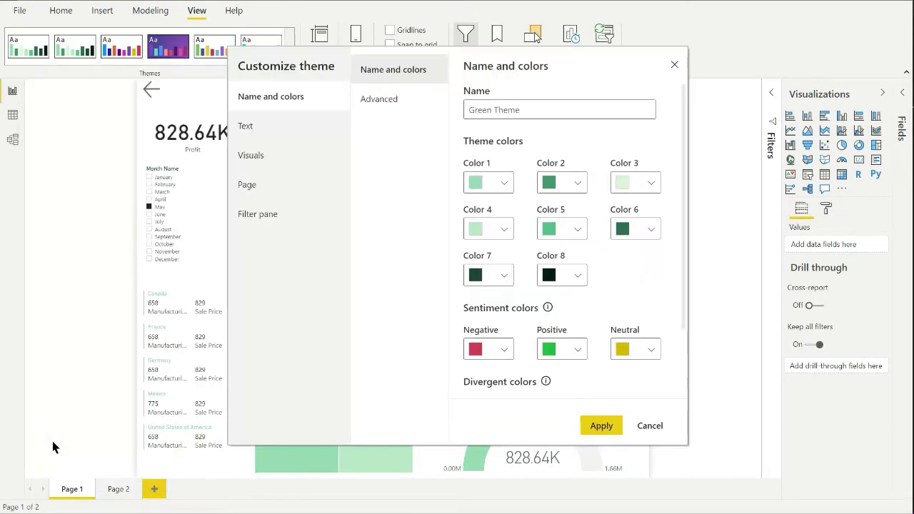
click(385, 100)
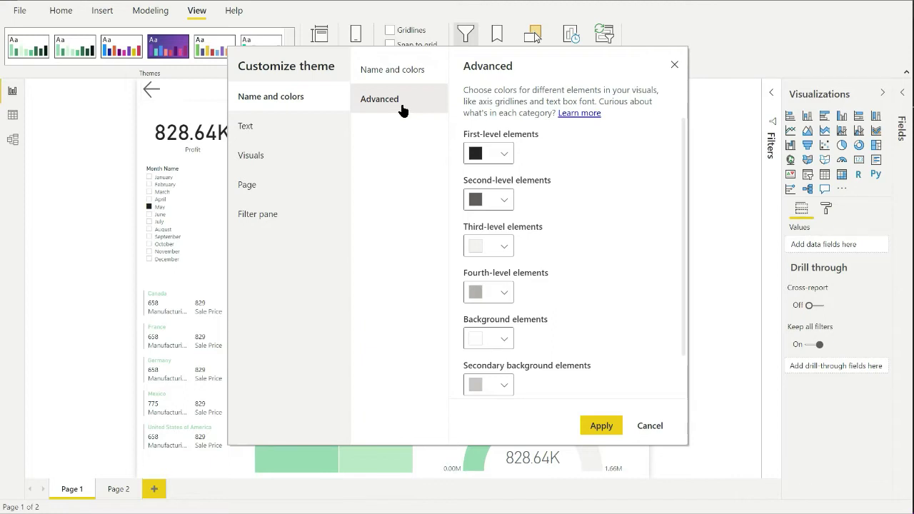
click(578, 113)
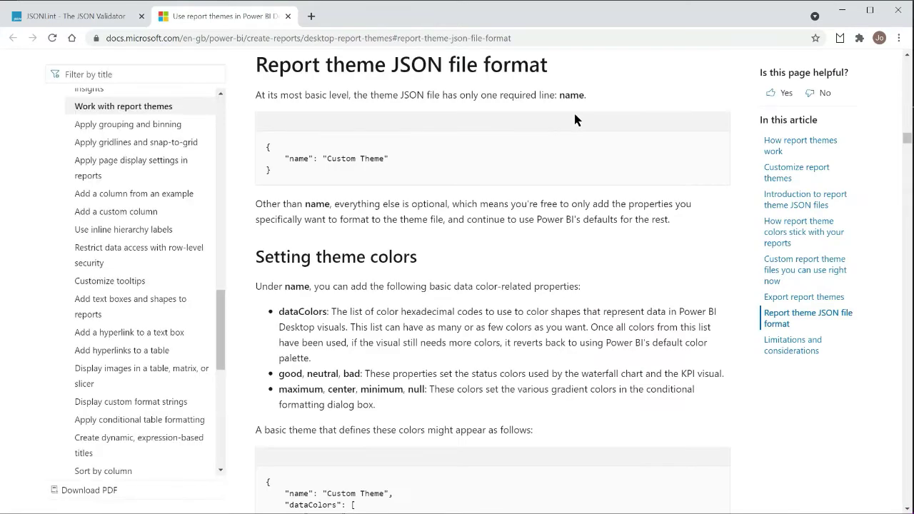
Read the first, second and third level element lists, then return to Power BI
scroll(571, 121, down, 7)
scroll(569, 125, down, 5)
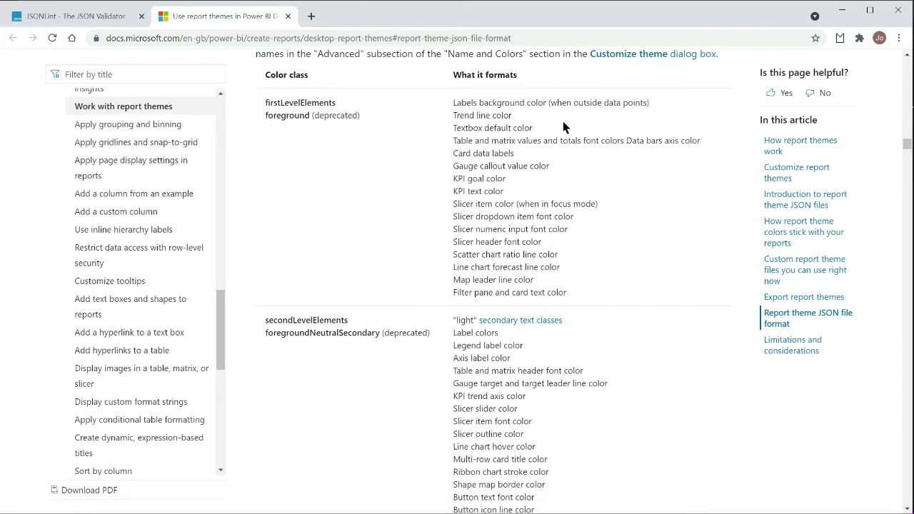
scroll(563, 127, down, 3)
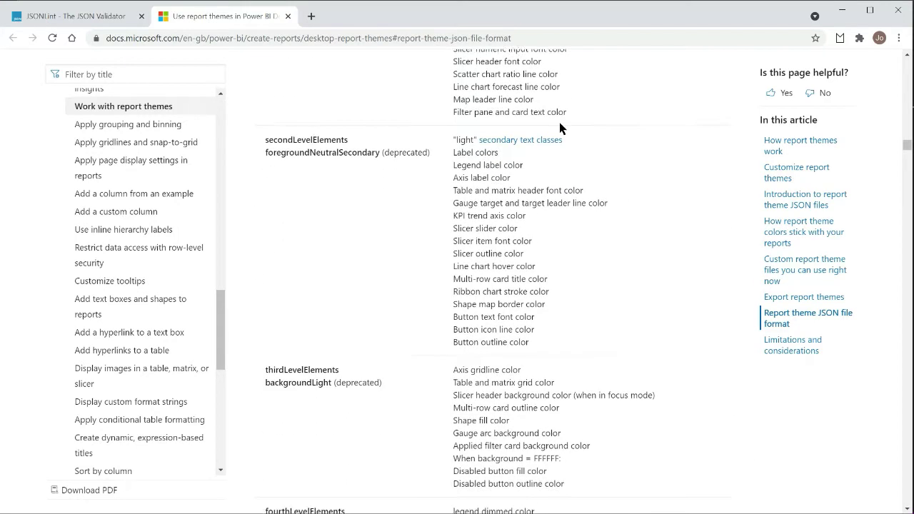
scroll(560, 127, up, 1)
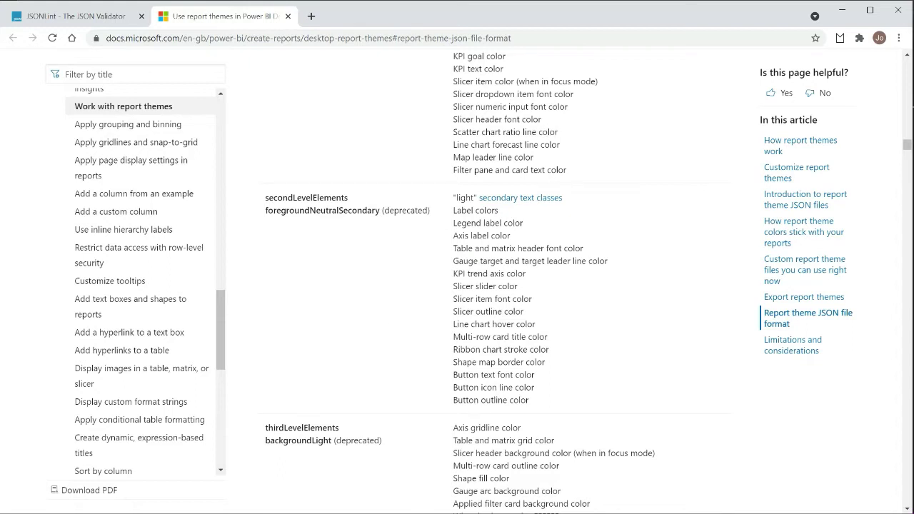
click(404, 513)
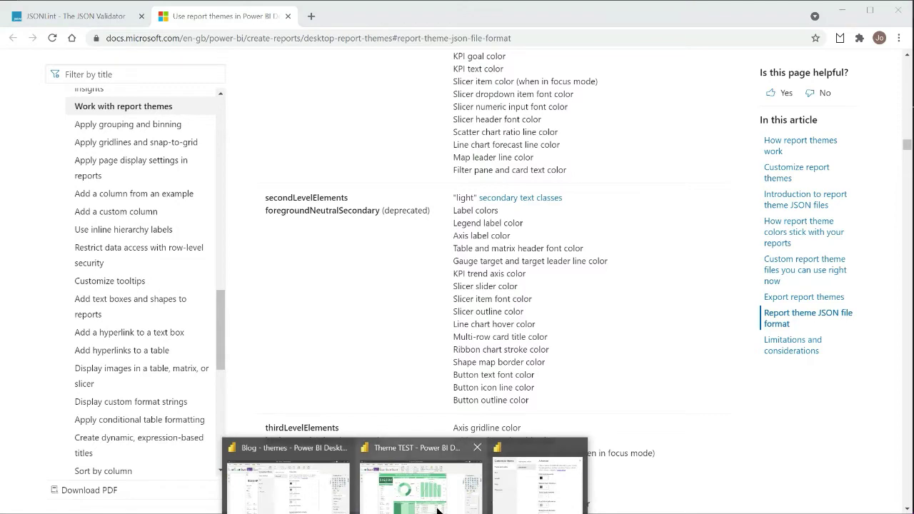
click(335, 511)
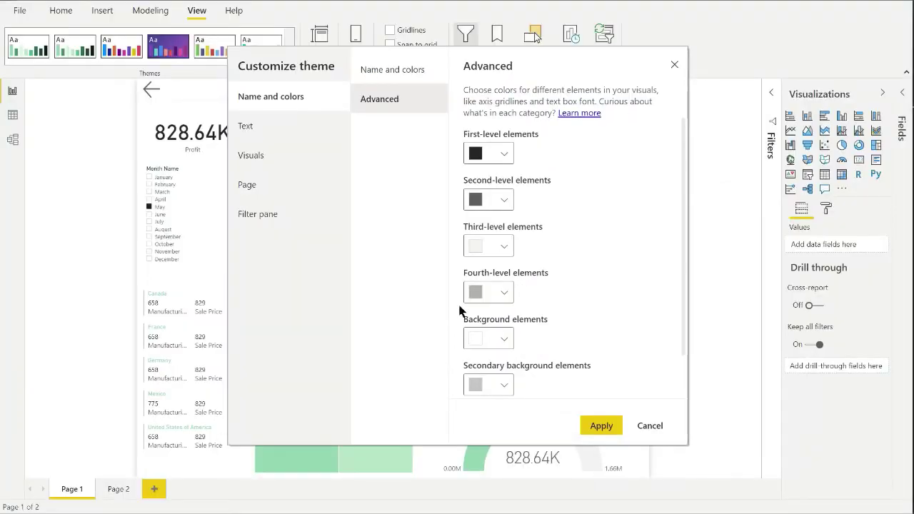
Apply magenta #F103FD as the first-level element colour and check the sales table
click(505, 155)
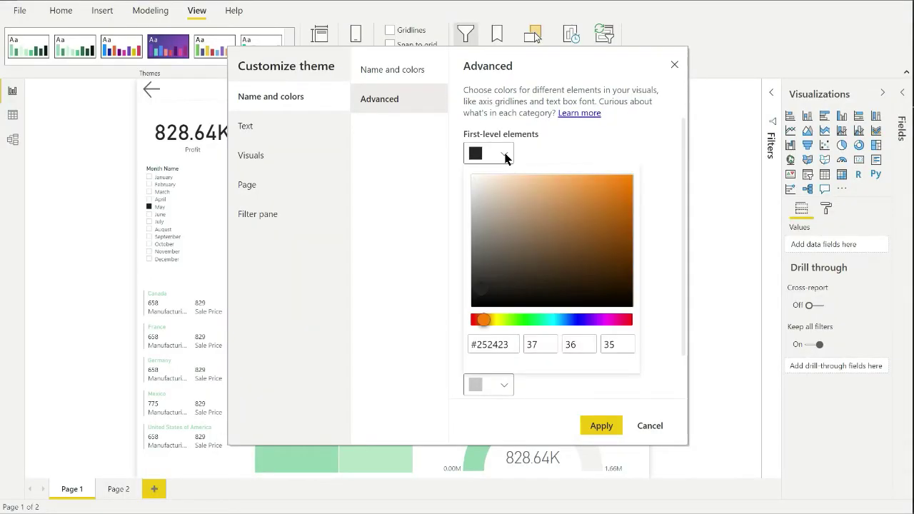
click(605, 323)
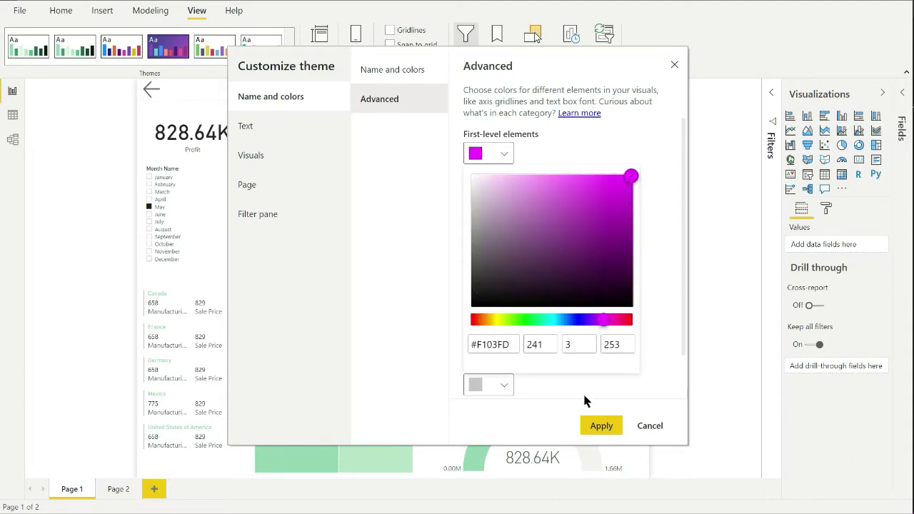
click(603, 431)
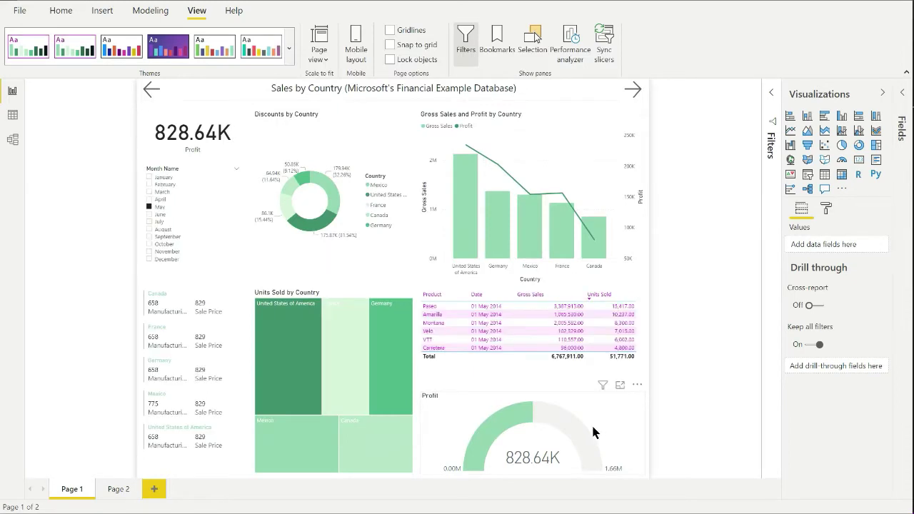
click(622, 300)
click(288, 49)
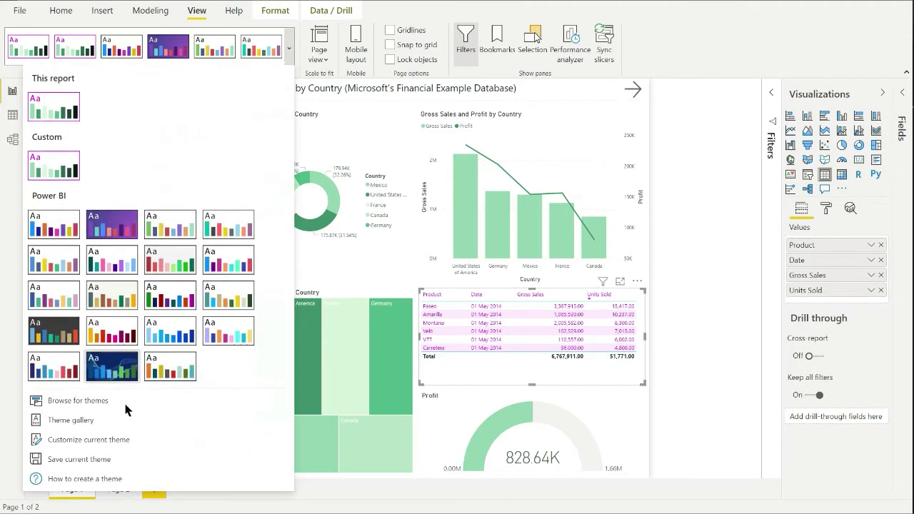
Try a vivid magenta as the second-level element colour and apply it
click(117, 443)
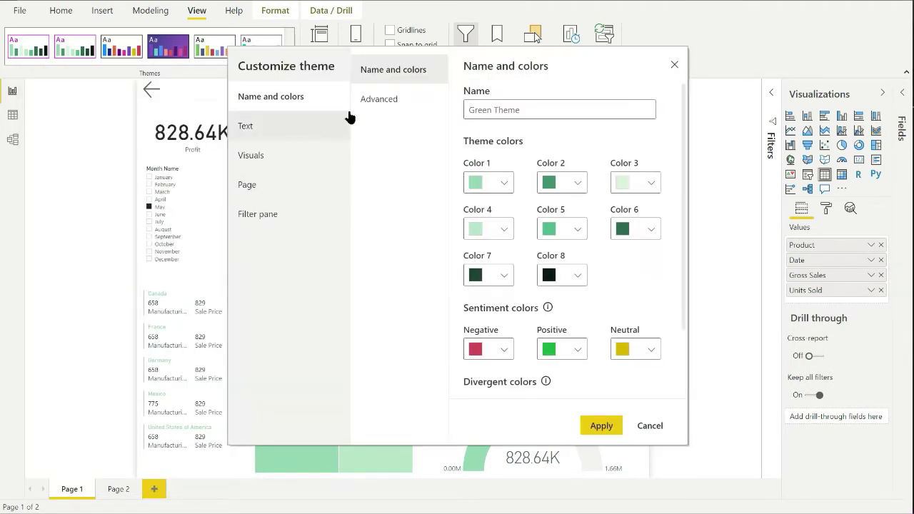
click(380, 99)
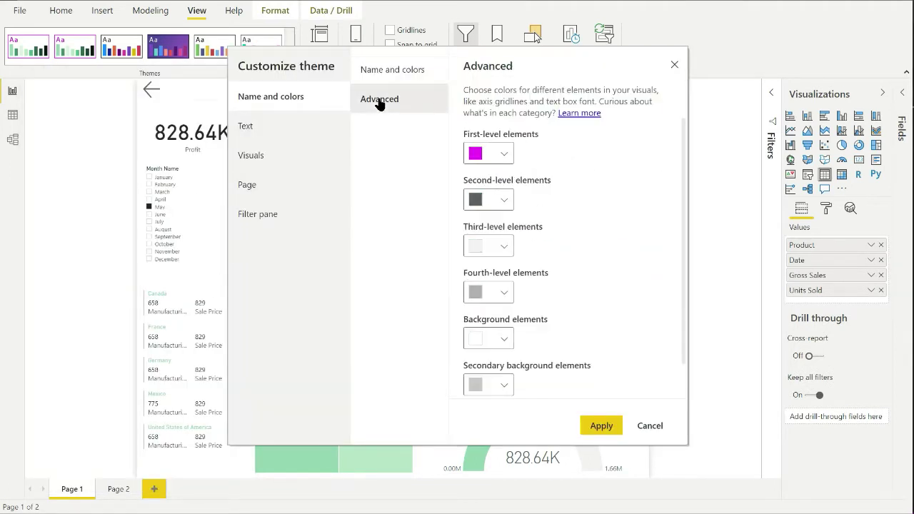
click(505, 202)
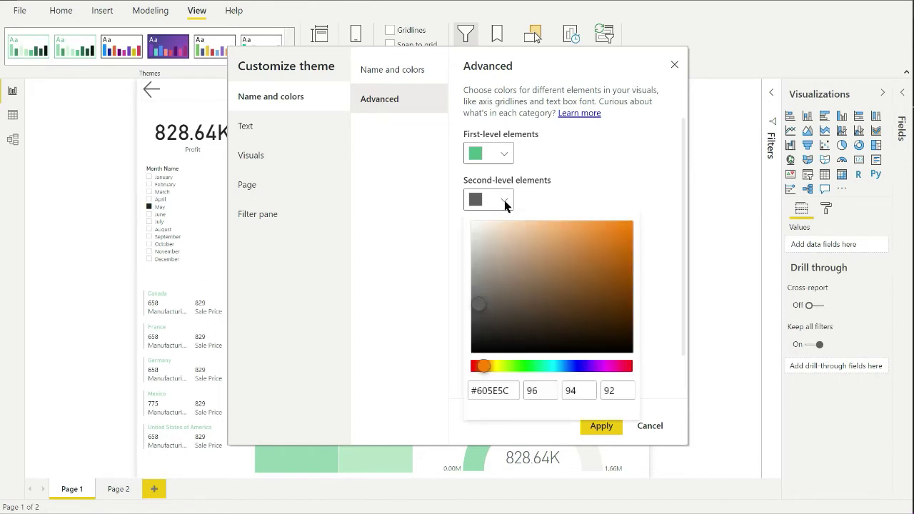
click(603, 366)
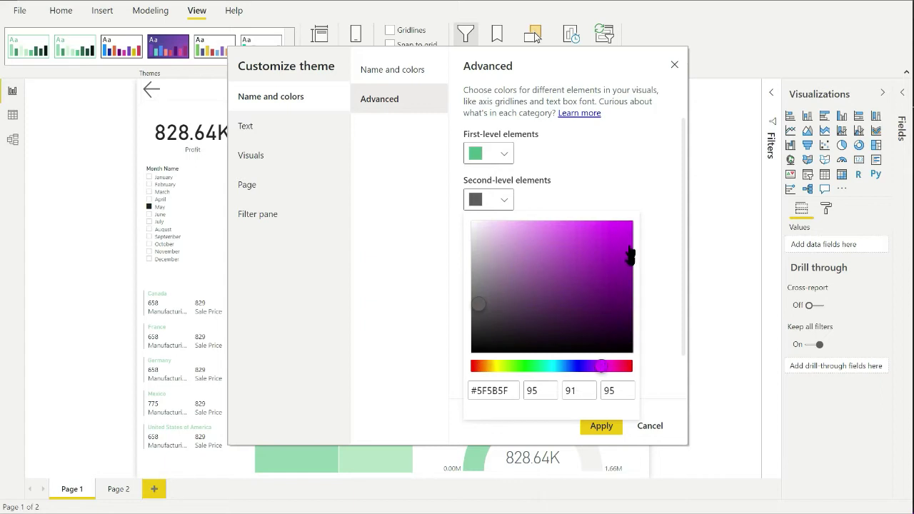
click(630, 227)
click(602, 427)
click(602, 427)
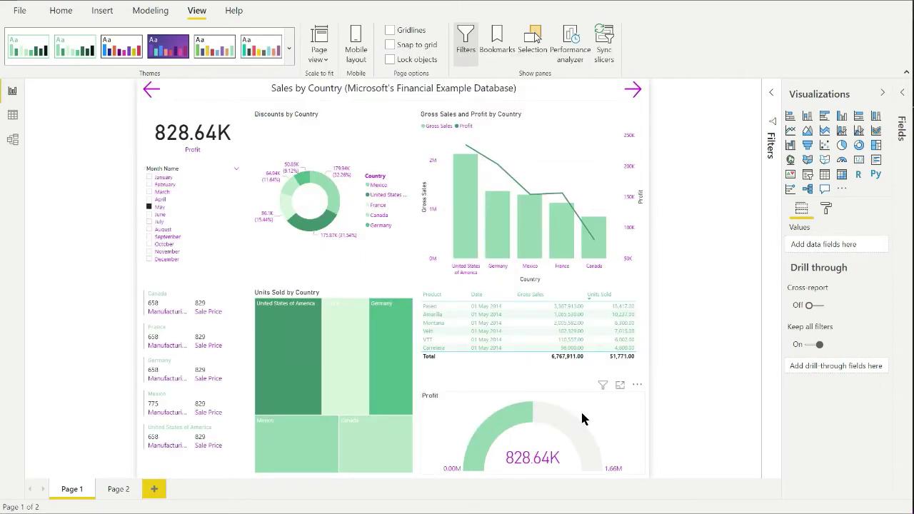
Restore the second-level element colour to #605E5C
click(289, 50)
click(79, 436)
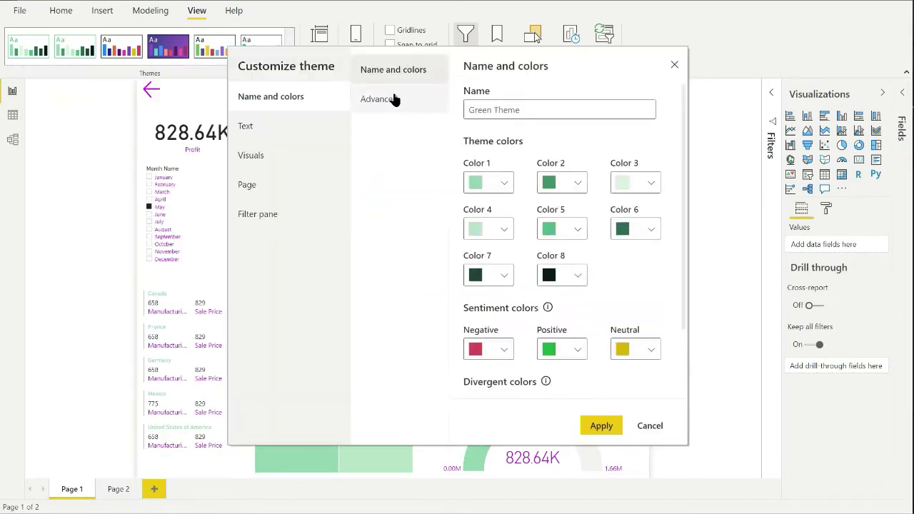
click(394, 100)
click(488, 199)
double_click(497, 392)
text(605)
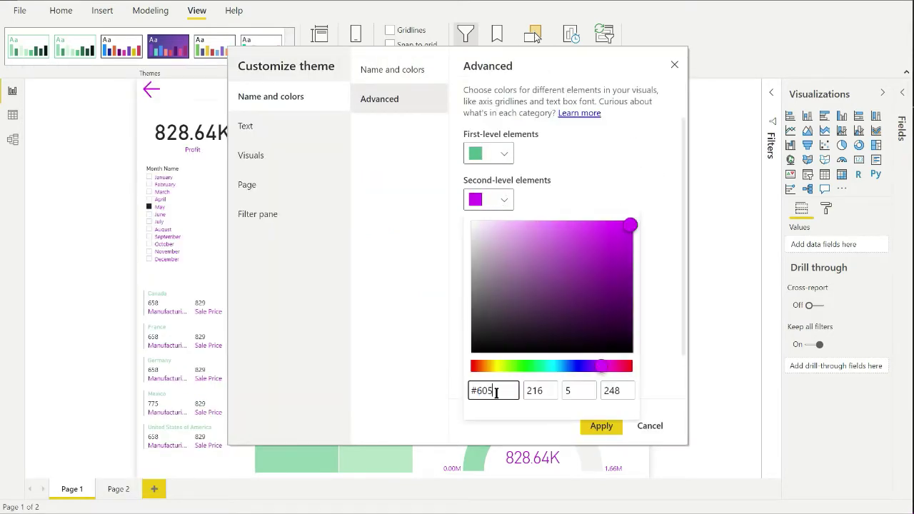
text(E5C)
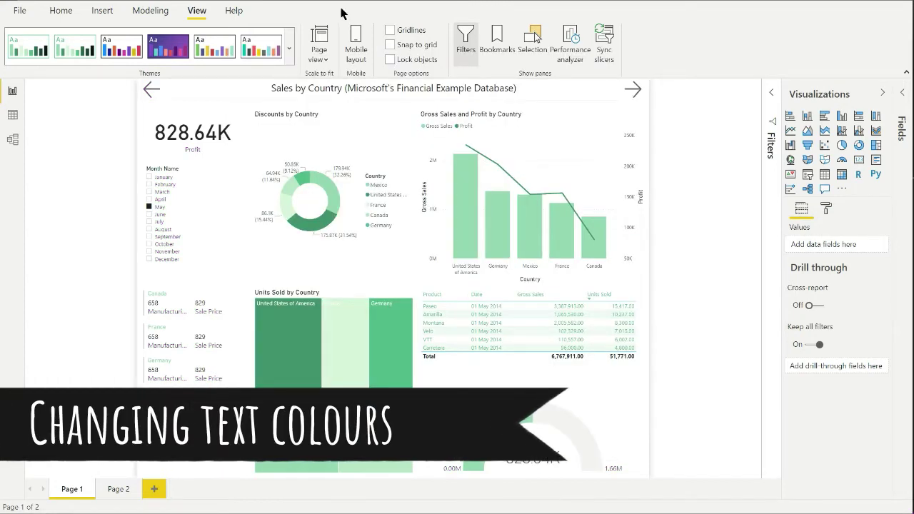
click(289, 48)
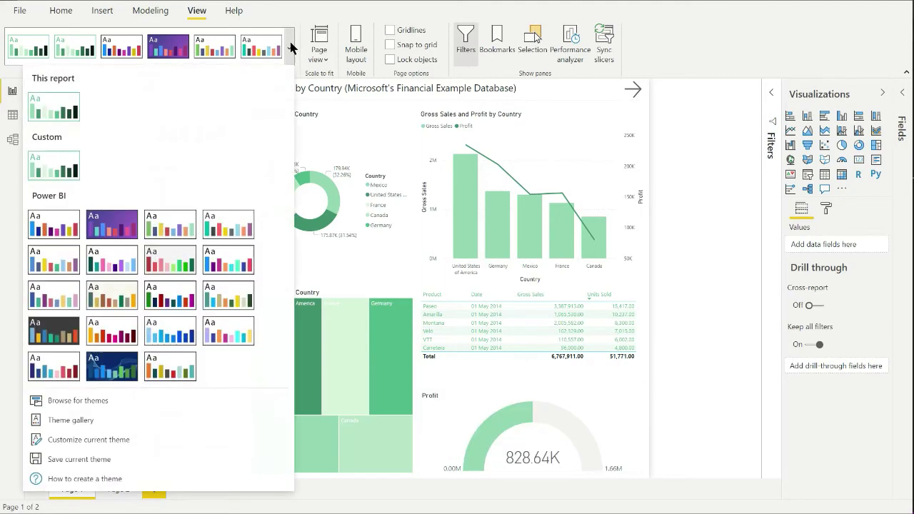
Try a vivid magenta as the Title font colour and apply it
click(119, 440)
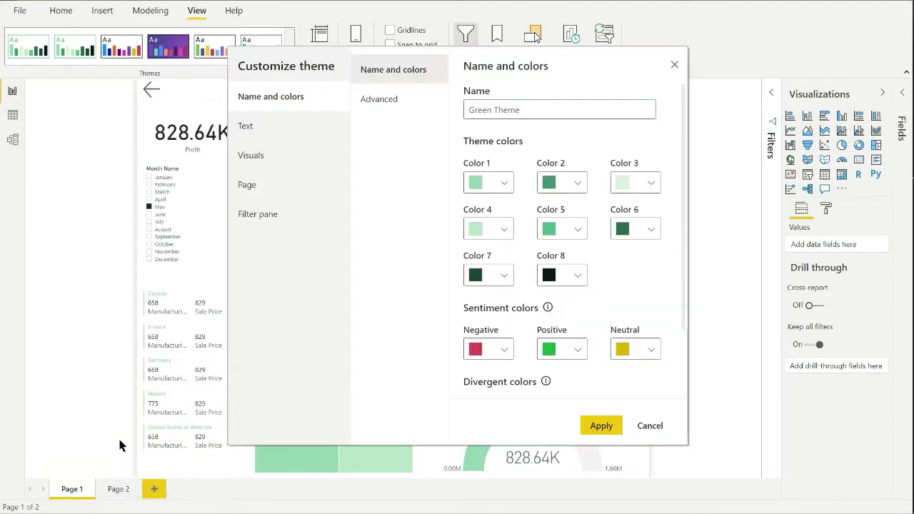
click(246, 127)
click(245, 127)
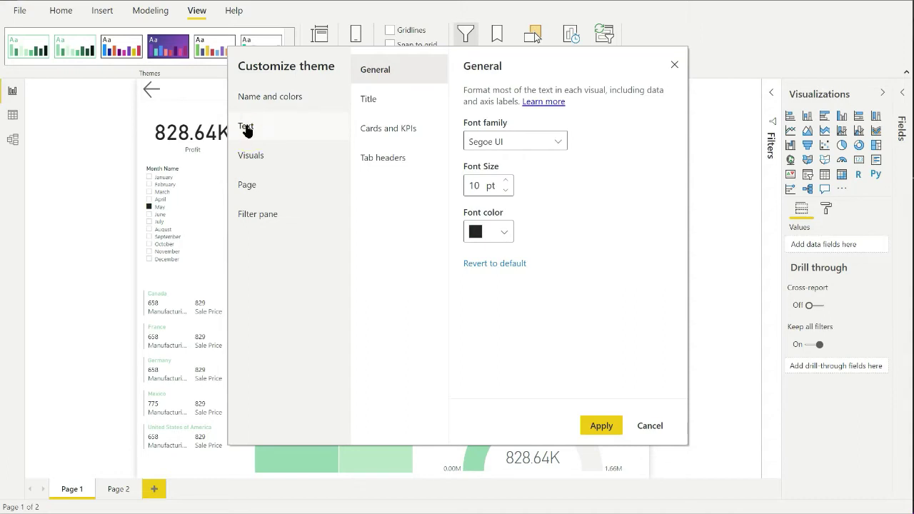
click(366, 101)
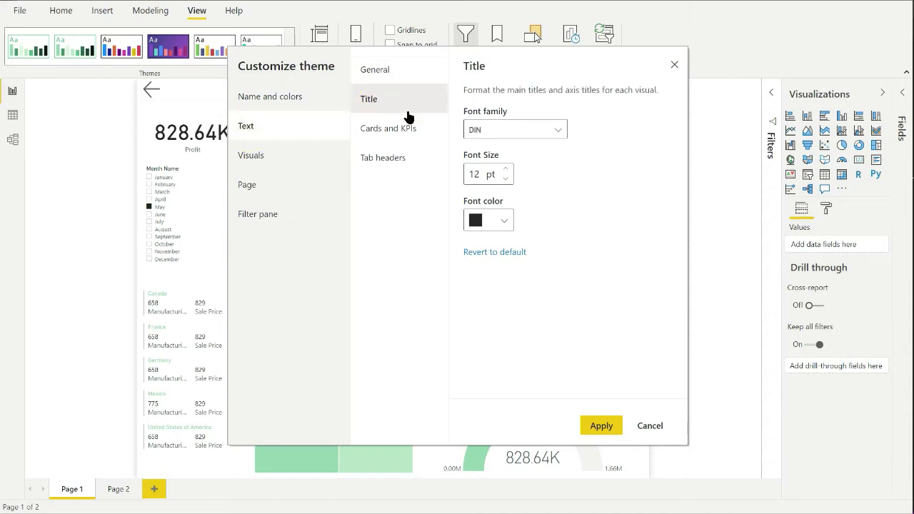
click(506, 222)
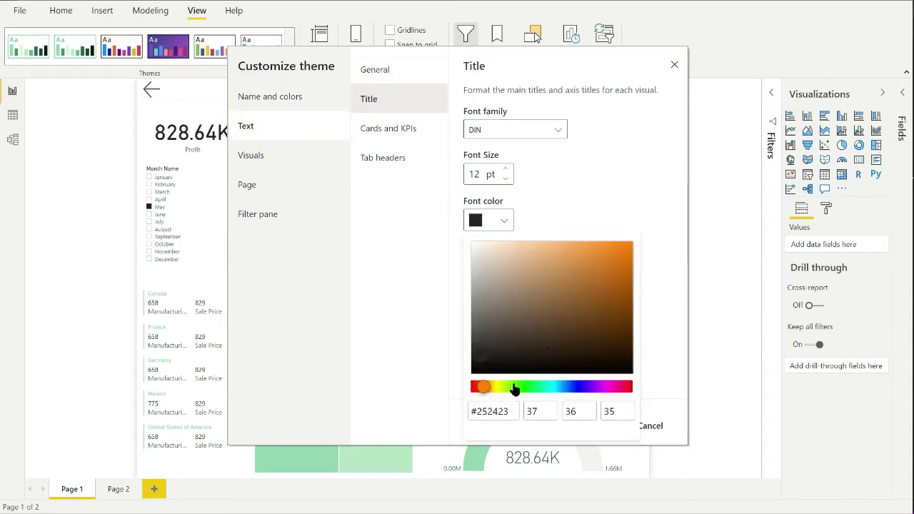
click(604, 387)
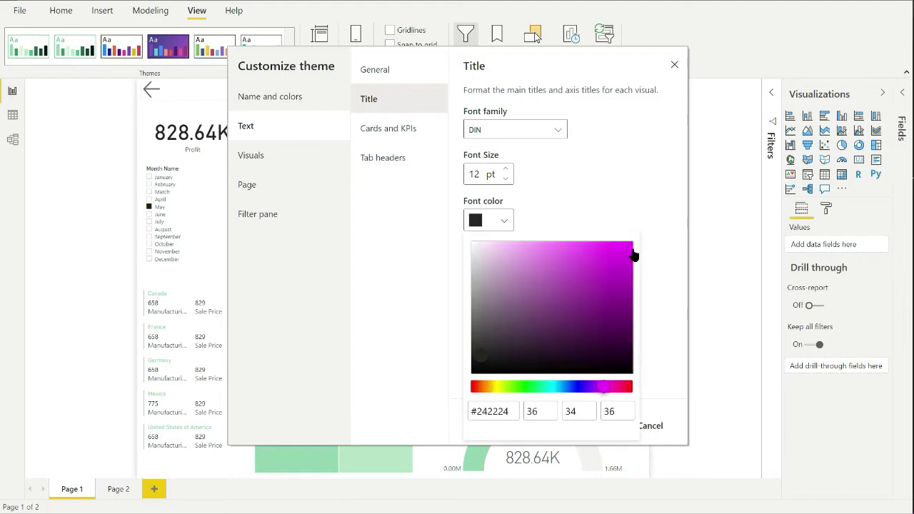
click(629, 249)
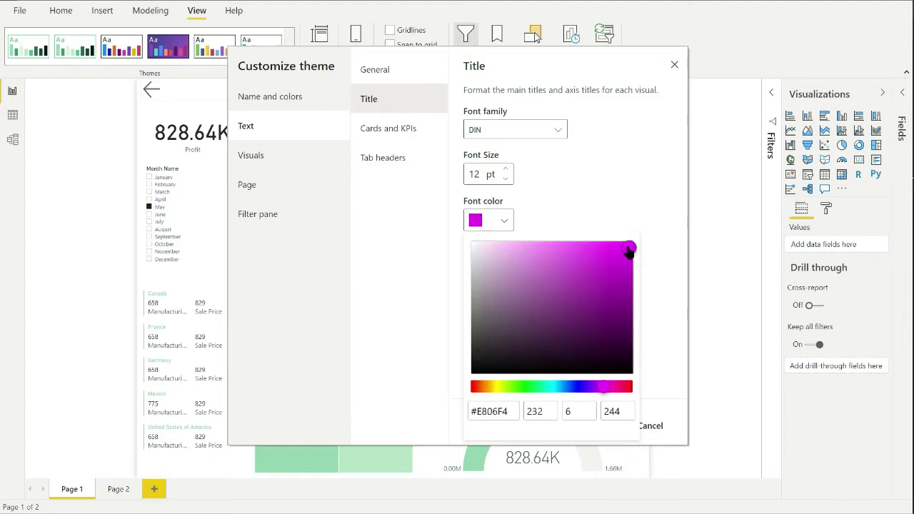
click(675, 348)
click(601, 426)
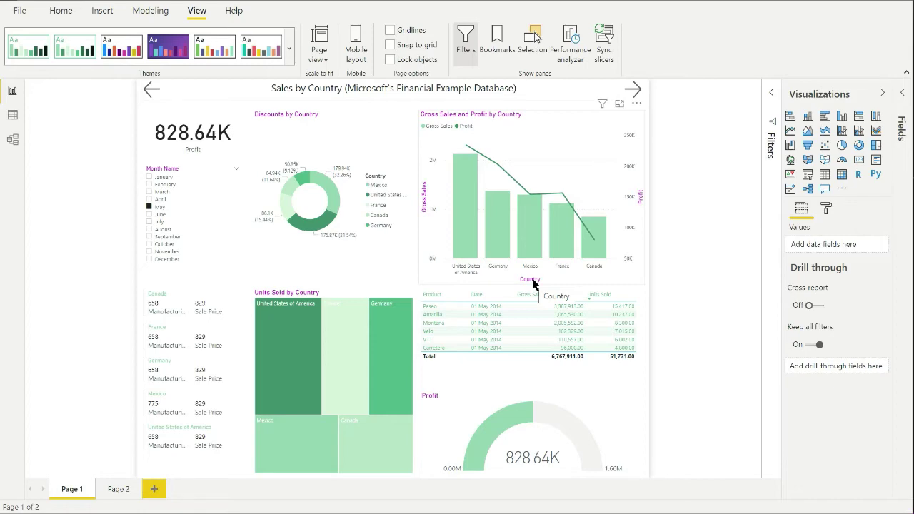
Restore the Title font colour to #252423 and apply the theme
click(288, 48)
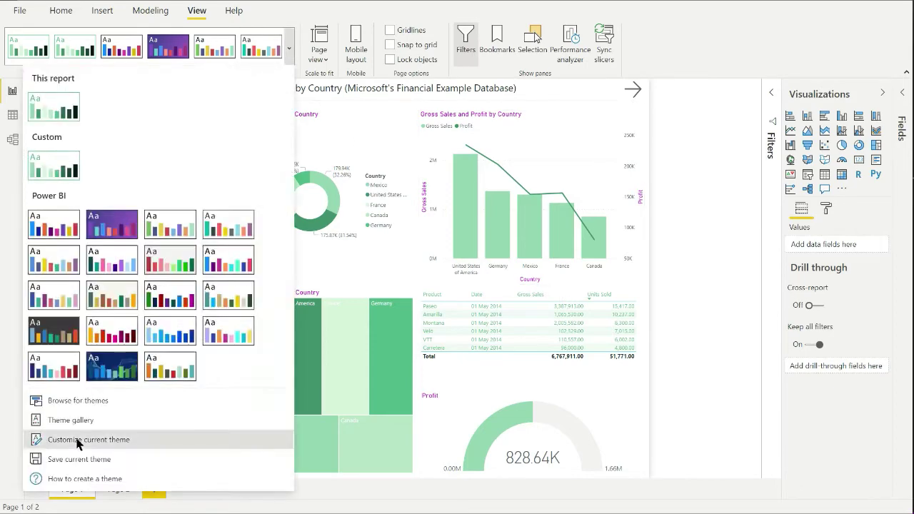
click(78, 440)
click(246, 125)
click(489, 220)
click(493, 412)
text(#252423)
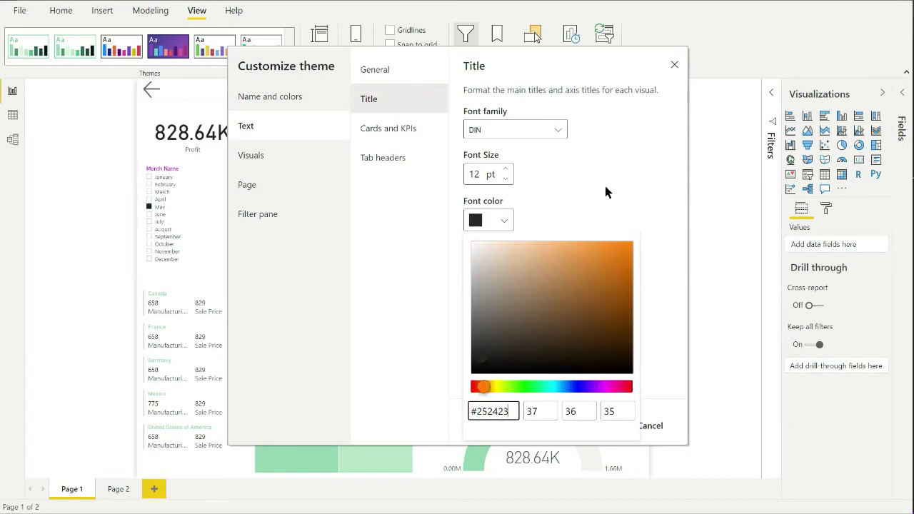
click(608, 198)
click(598, 428)
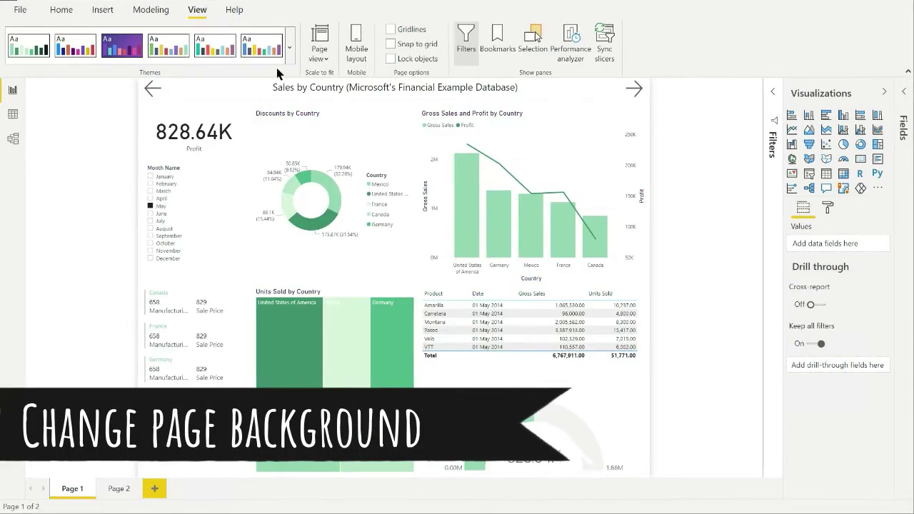
Customize the current theme's page background to #F6F6F6 at 0% transparency and apply it
click(288, 48)
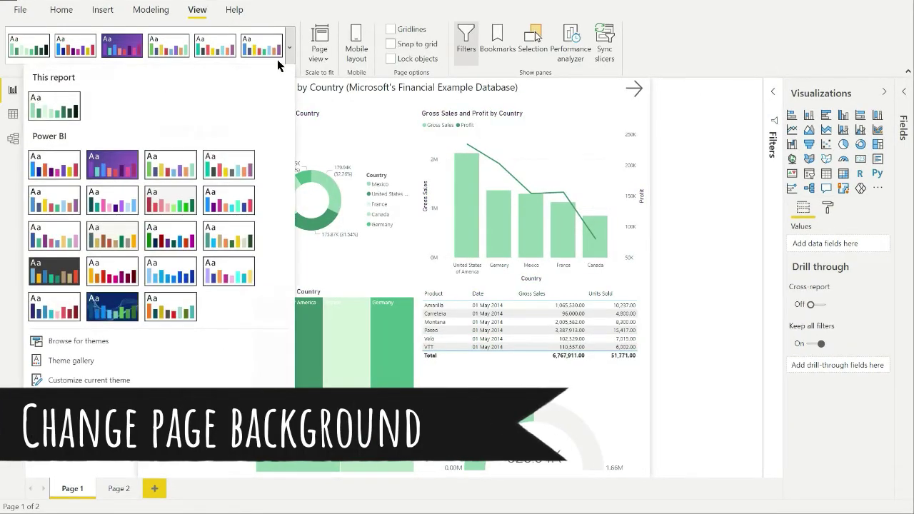
click(89, 380)
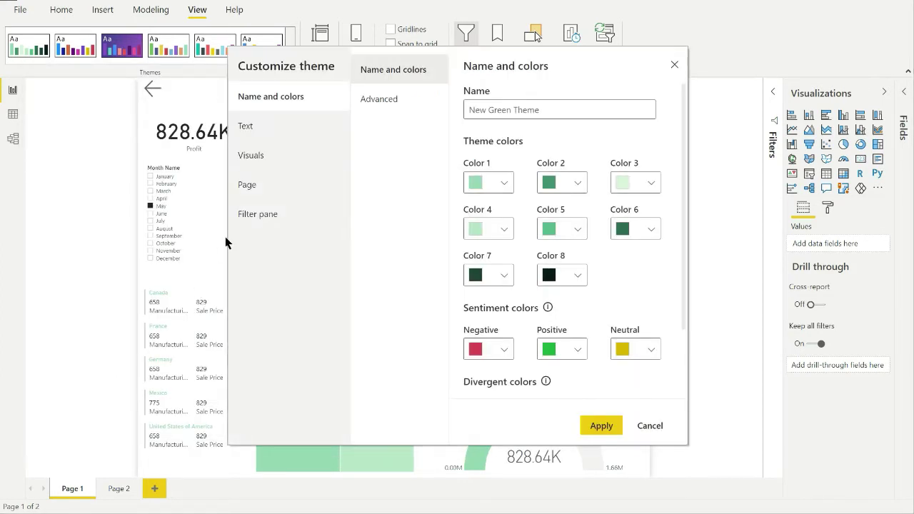
click(246, 187)
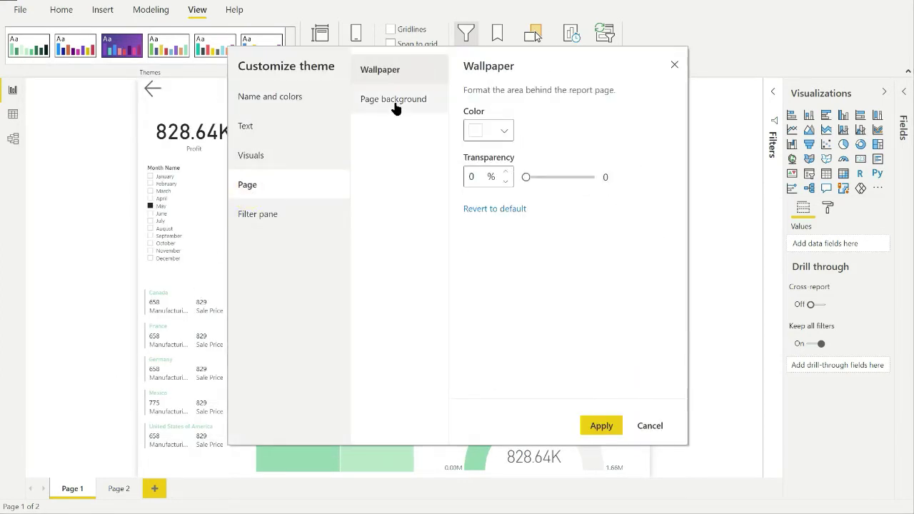
click(395, 101)
click(491, 130)
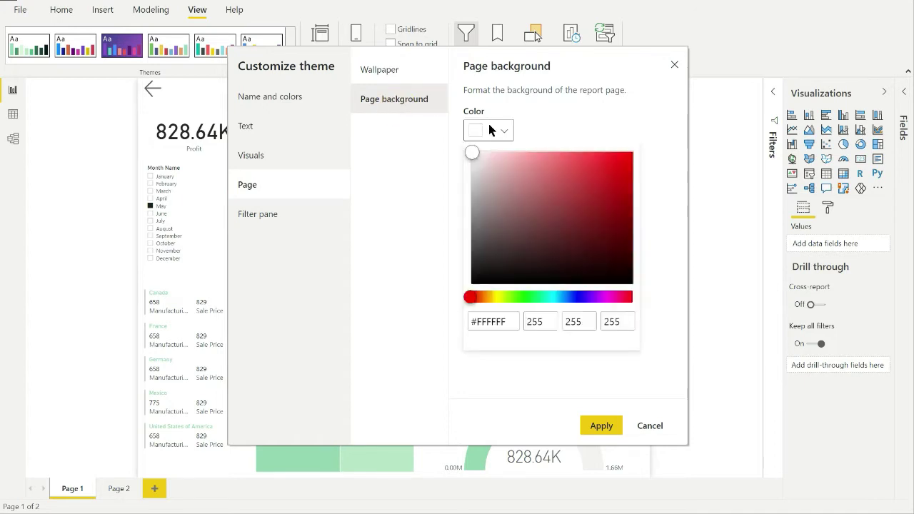
double_click(498, 321)
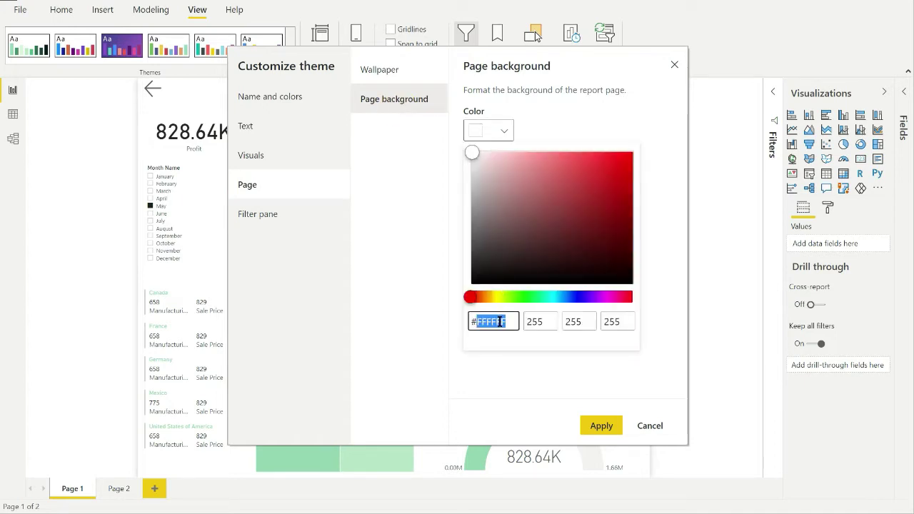
text(F6F6F6)
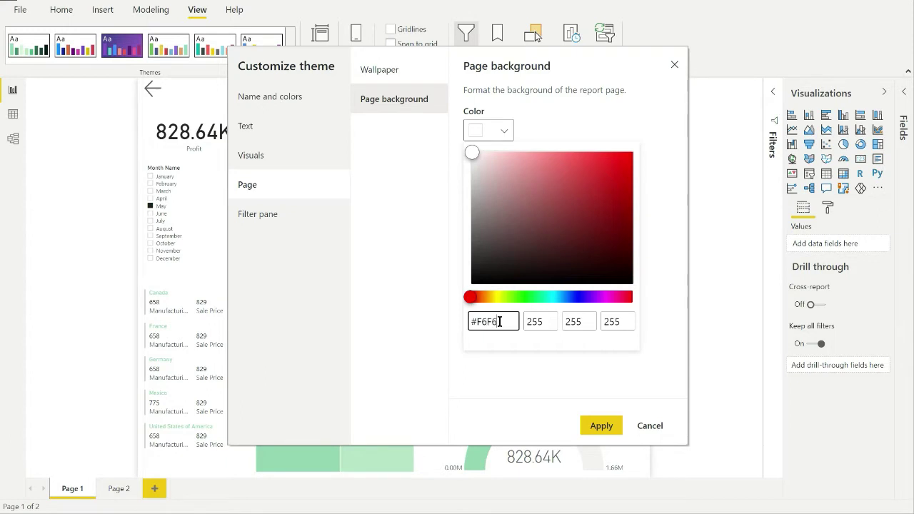
click(536, 391)
drag(594, 177, 526, 177)
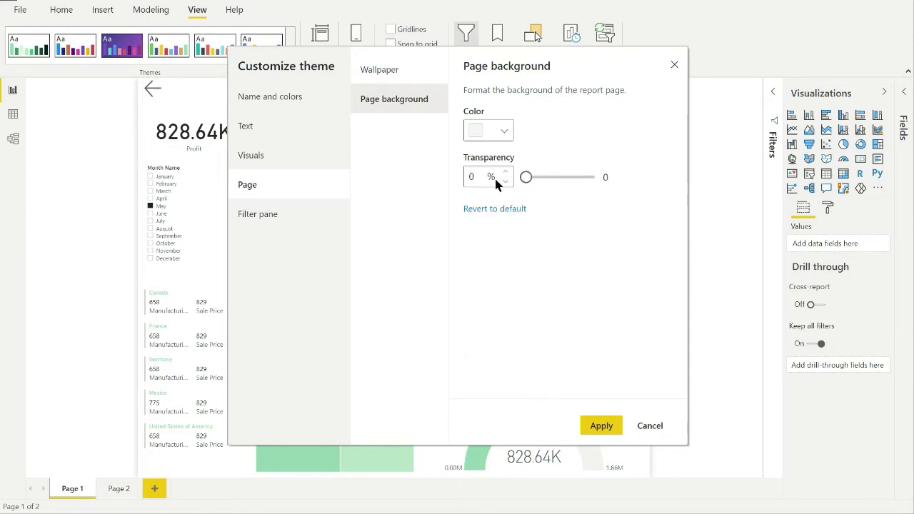
click(597, 427)
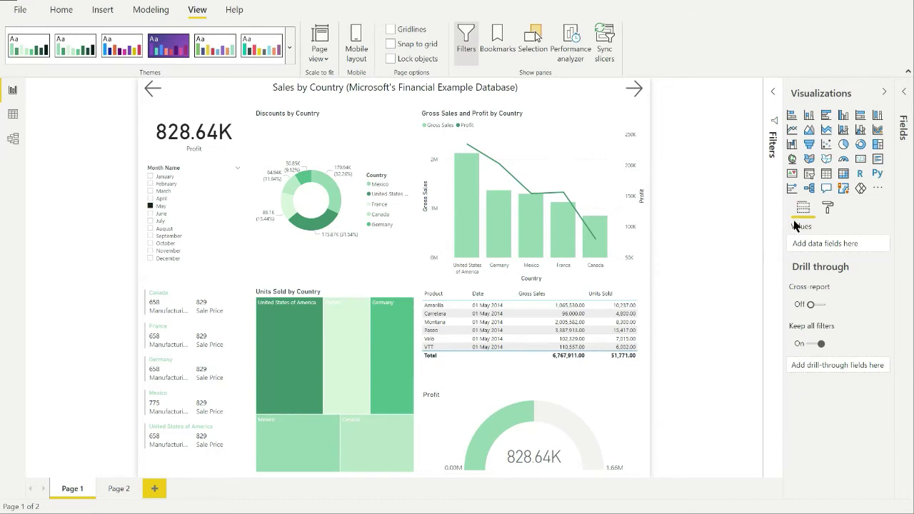
Revert the report page background to default in the Format pane
click(829, 208)
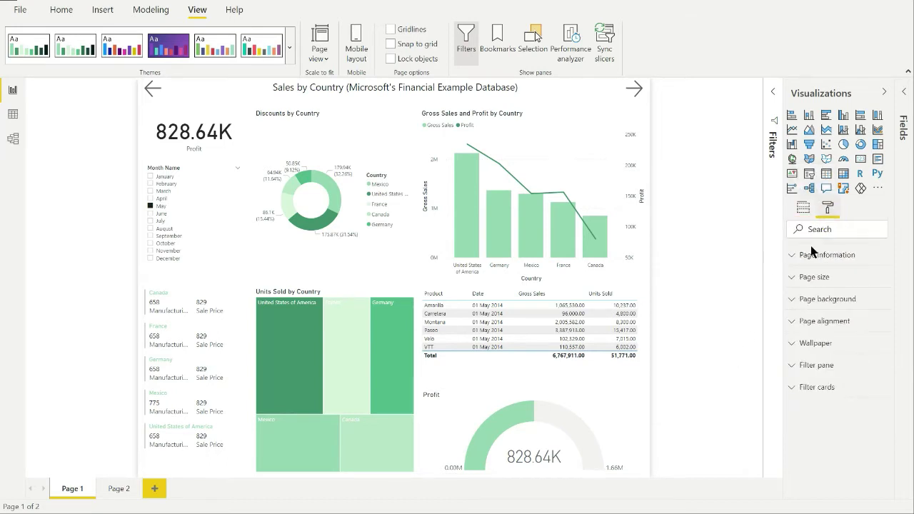
click(796, 301)
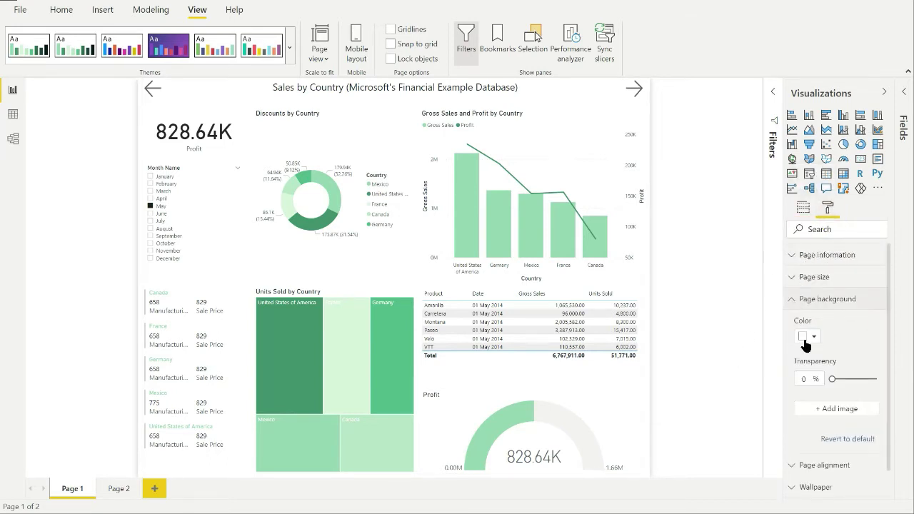
click(849, 440)
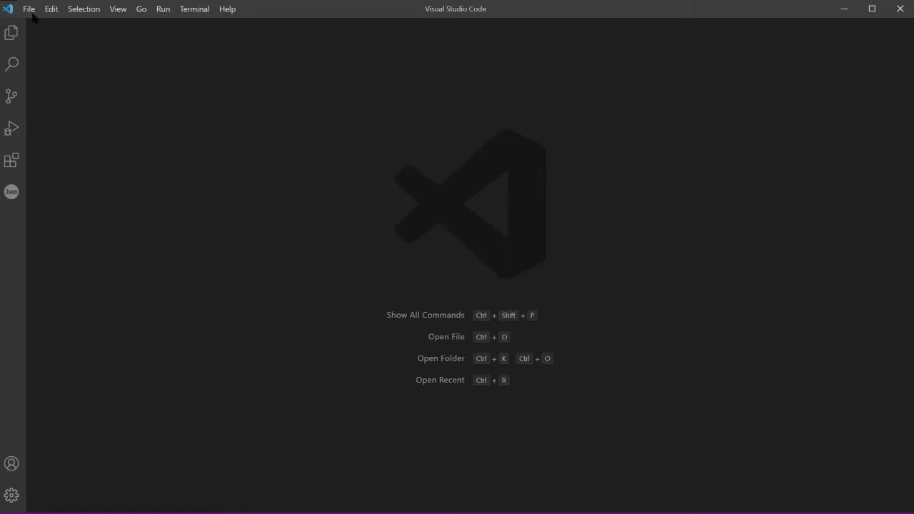
Open New Green Theme.json in Visual Studio Code via File > Open File
click(32, 10)
click(64, 68)
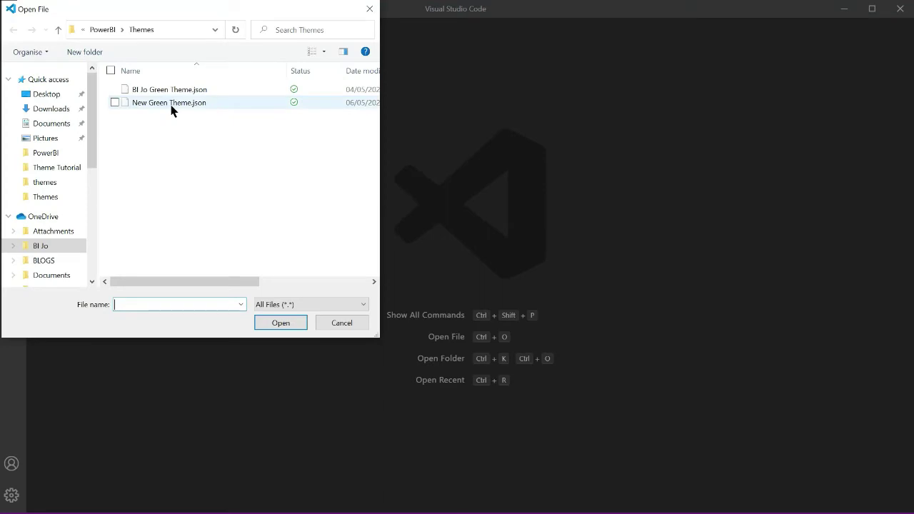
click(171, 105)
double_click(171, 105)
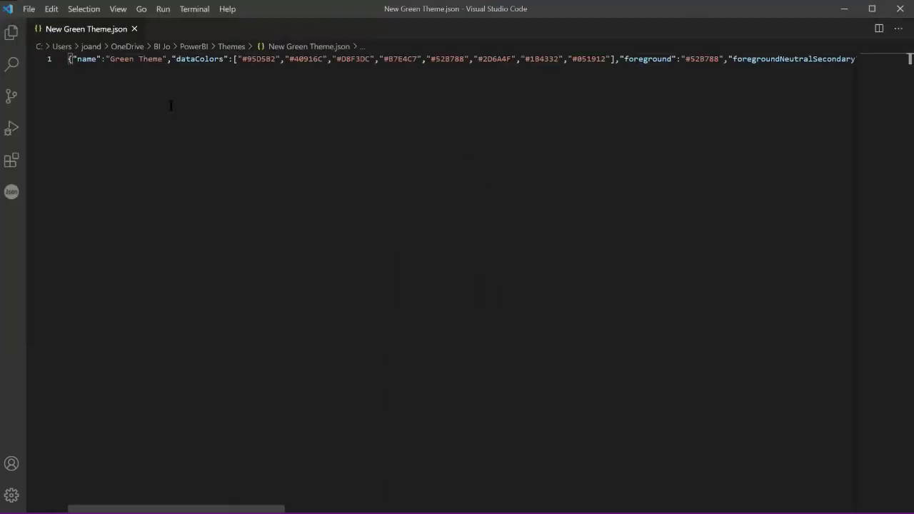
Select the single line of theme JSON and switch to the JSONLint validator
key(End)
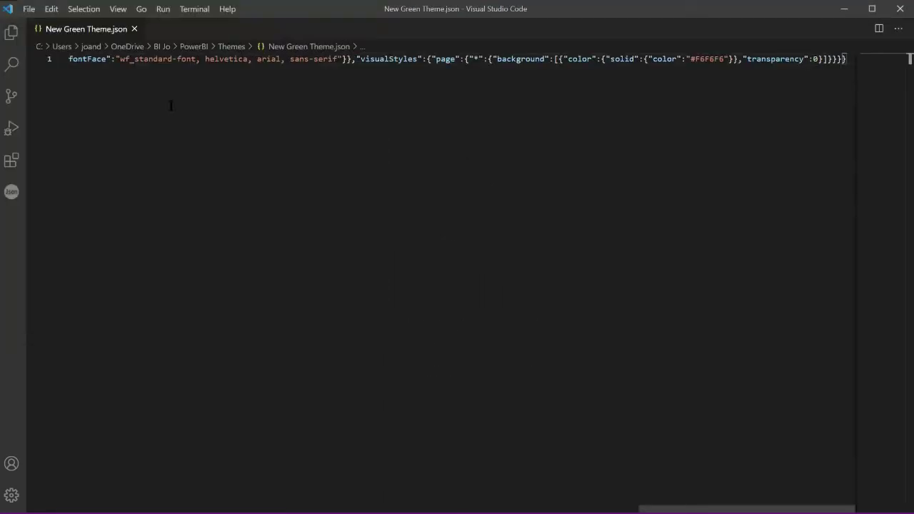
key(ctrl+a)
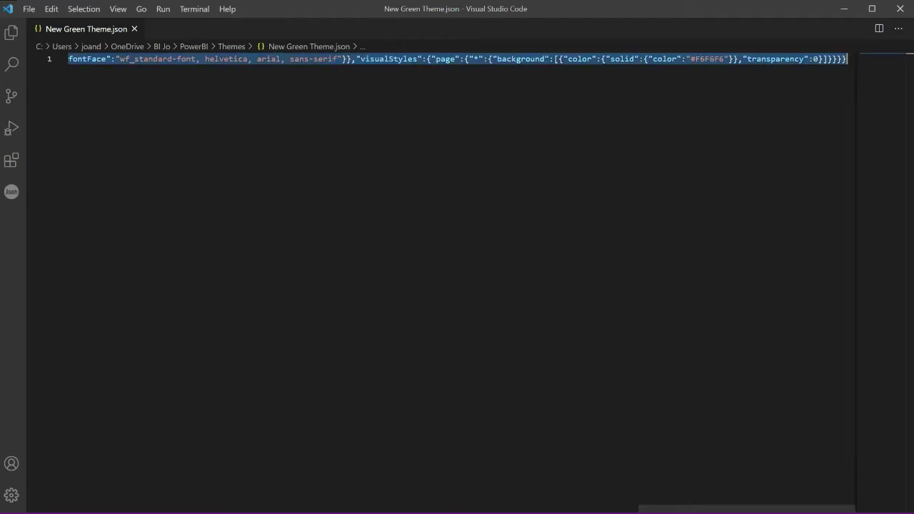
key(alt+Tab)
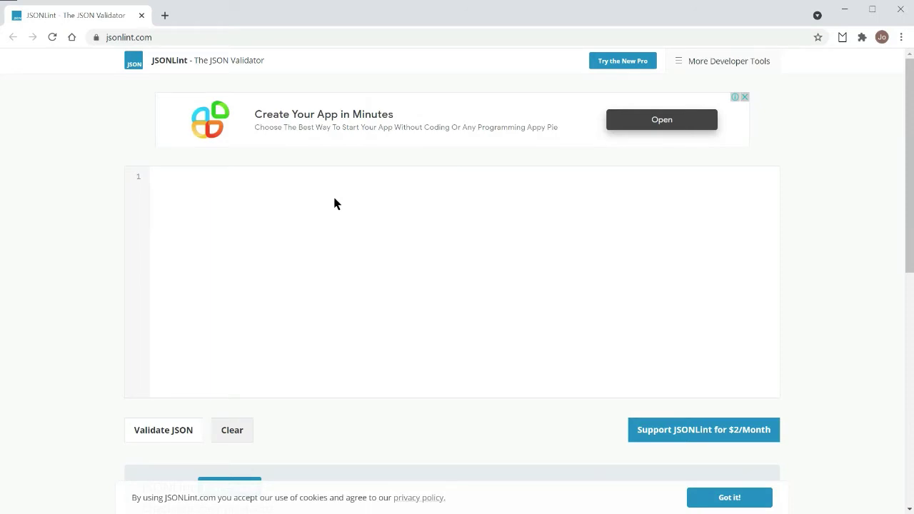
Paste and validate the theme JSON in JSONLint, select the 35-line result, return to VS Code
click(334, 204)
key(ctrl+v)
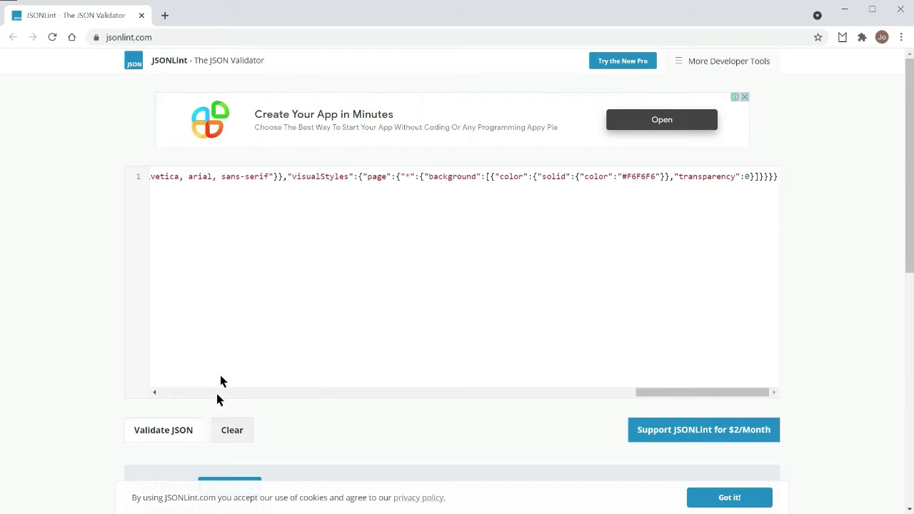
click(158, 435)
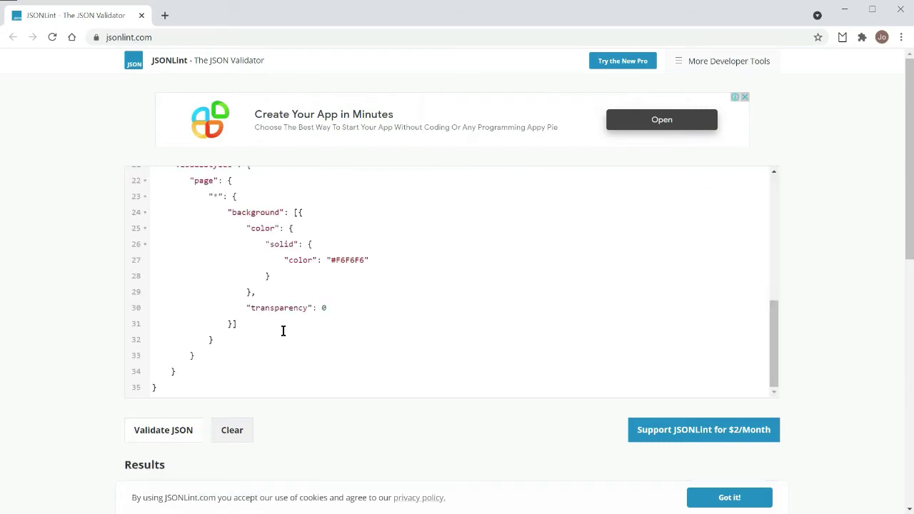
key(ctrl+a)
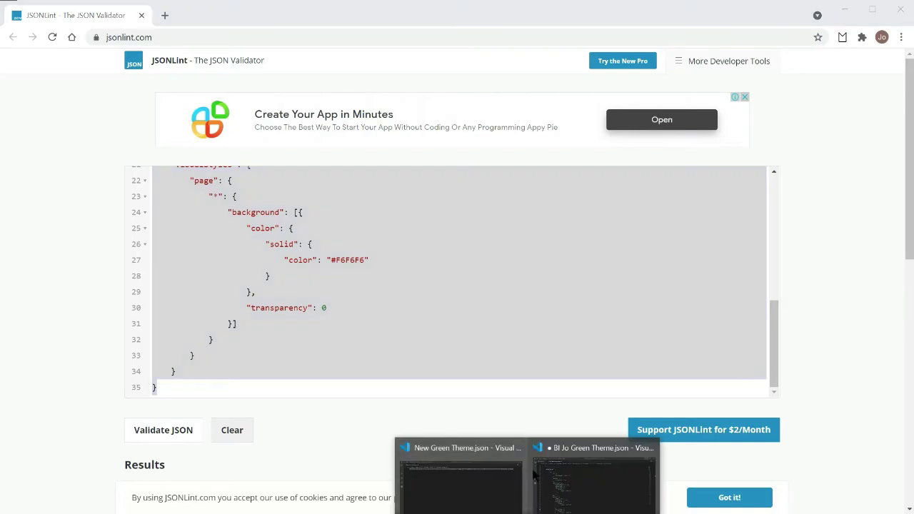
click(457, 486)
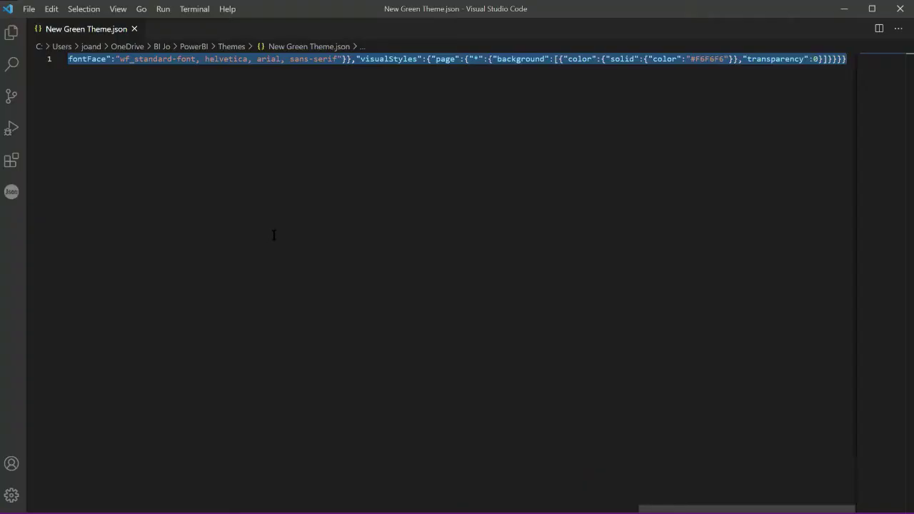
Replace the one-line JSON with the formatted 35-line theme JSON
key(Delete)
text({     "name": "Green Theme",     "dataColors": ["#95D5B2", "#40916C", "#D8F3DC", "#B7E4C7", "#52B788", "#2D6A4F", "#1B4332", "#051912"],     "foreground": "#52B788",     "foregroundNeutralSecondary": "#605E5C",     "backgroundLight": "#F3F2F1",     "foregroundNeutralTertiary": "#B3B0AD",     "background": "#FFFFFF",     "backgroundNeutral": "#C8C6C4",     "textClasses": {         "title": {             "color": "#252423",             "fontFace": "wf_standard-font, helvetica, arial, sans-serif",             "fontSize": 12         },         "callout": {             "color": "#252423",             "fontFace": "wf_standard-font, helvetica, arial, sans-serif"         }     },     "visualStyles": {         "page": {             "*": {                 "background": [{                     "color": {                         "solid": {                             "color": "#F6F6F6"                         }                     },                     "transparency": 0                 }]             }         }     } })
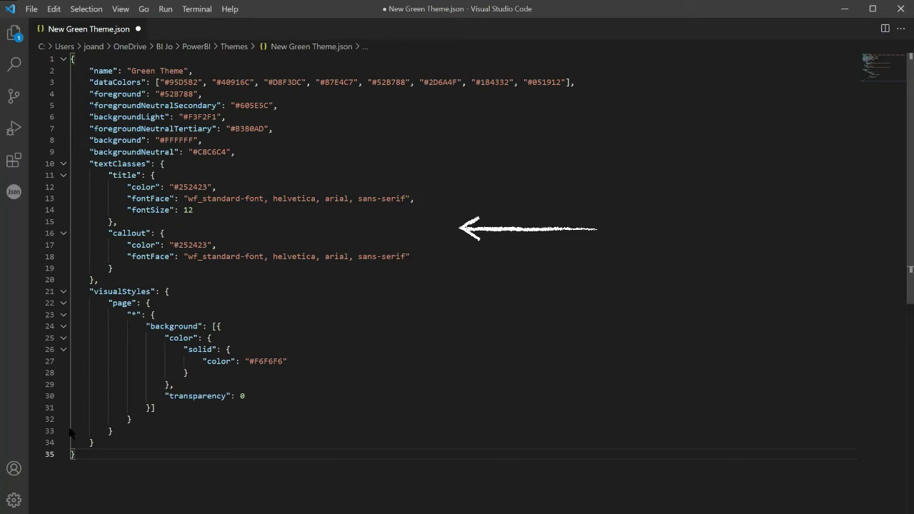
Delete the textClasses block (lines 10–20) from the theme file
click(104, 280)
drag(103, 281, 2, 163)
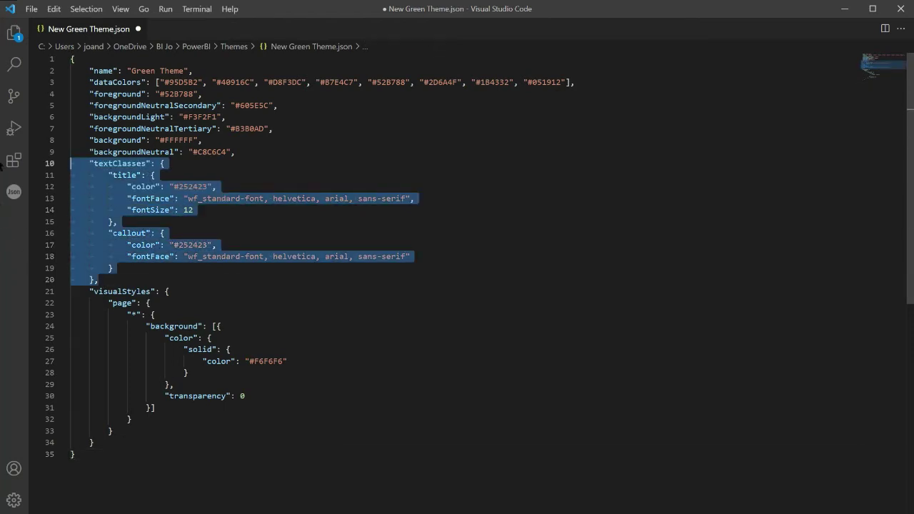
key(Delete)
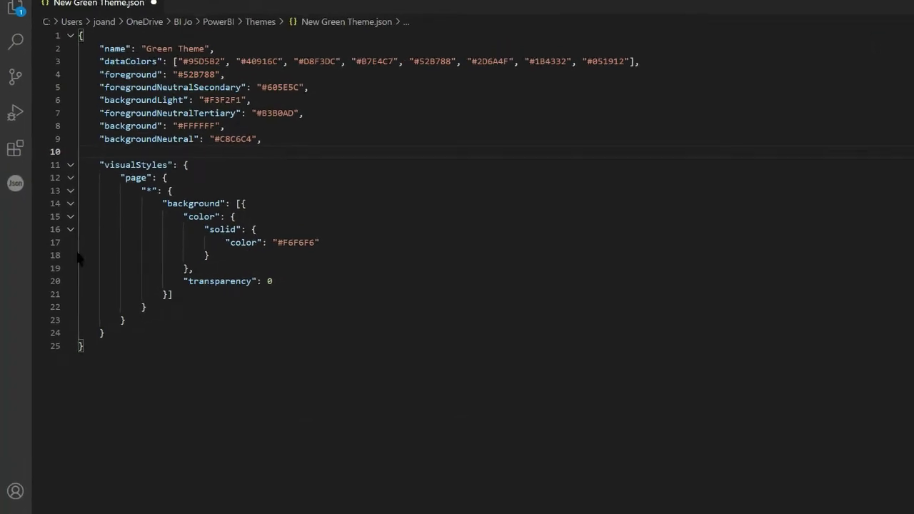
Add a "*":{"*":{}} block above page holding centered white Segoe UI Semibold 14 titles on #52B788
click(115, 179)
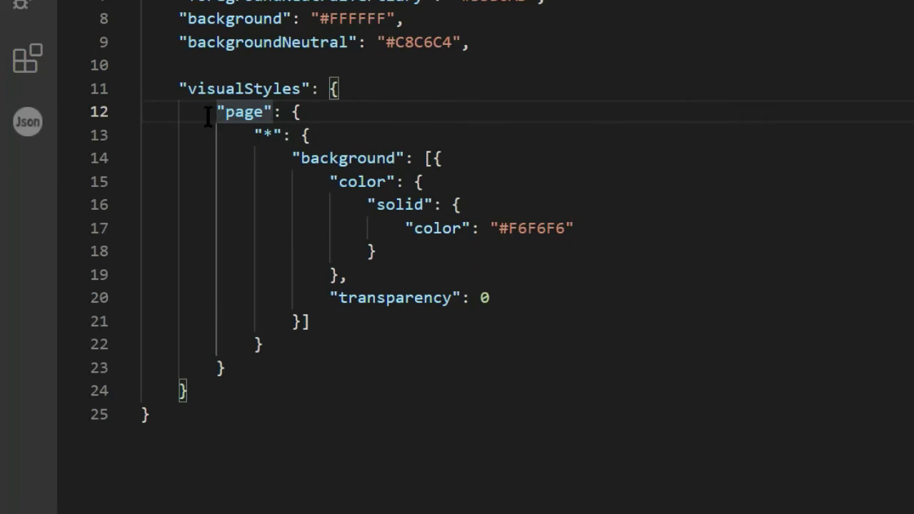
key(Return)
key(Up)
text("*")
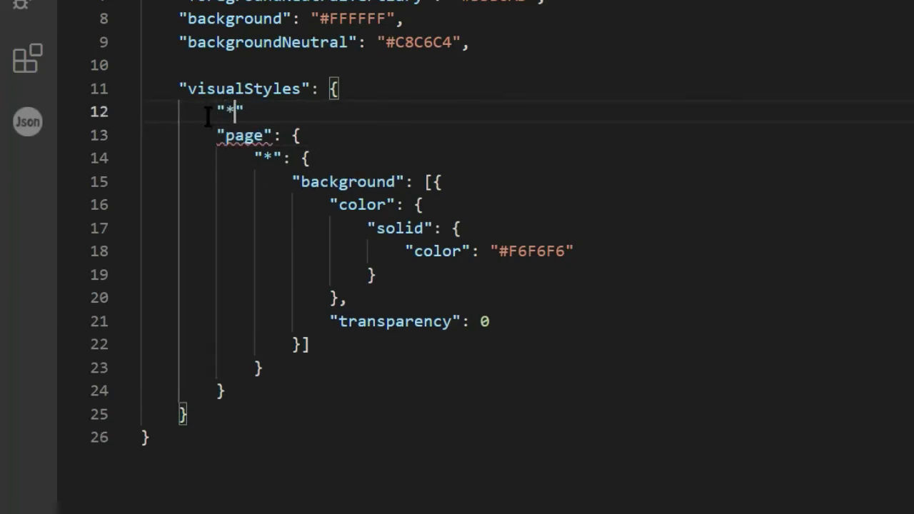
text(:{)
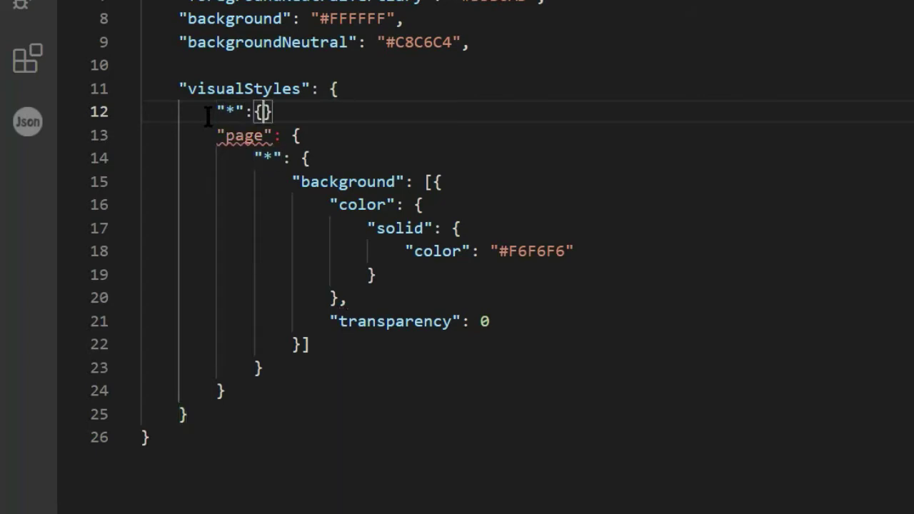
key(Return)
text(,)
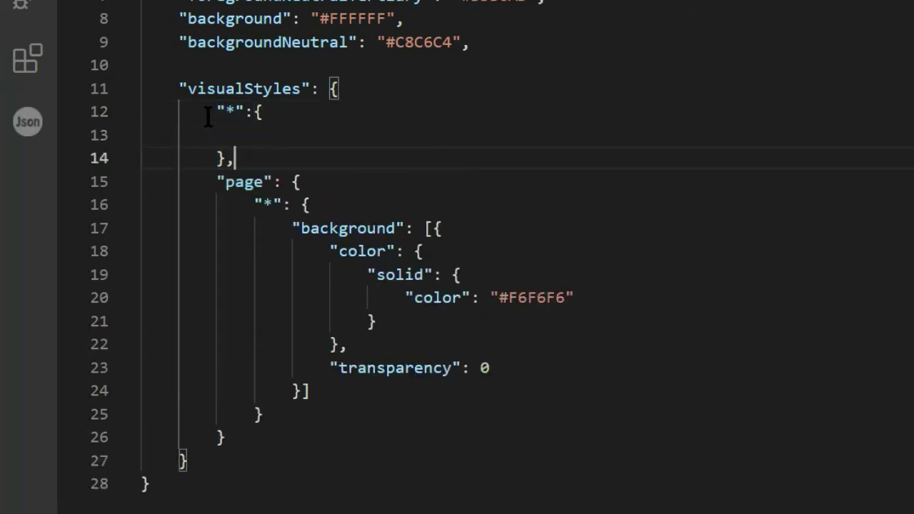
key(Up)
key(Up)
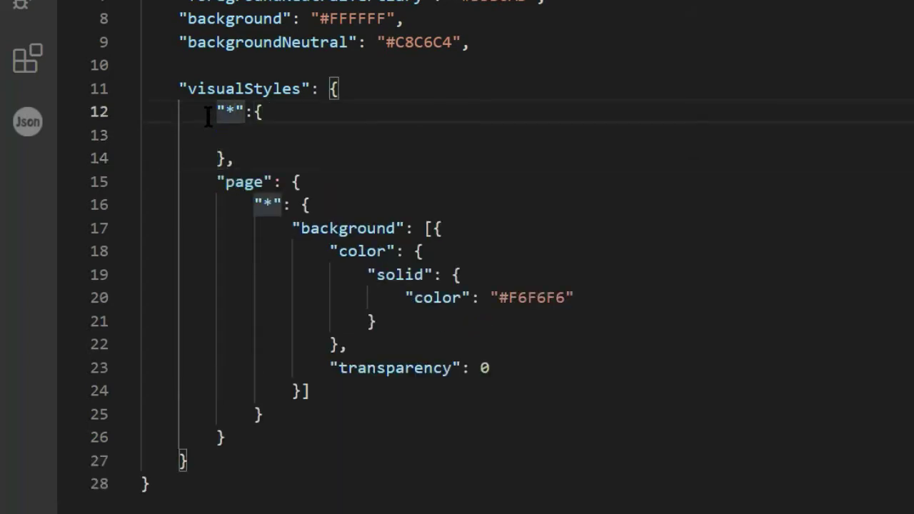
key(End)
key(Return)
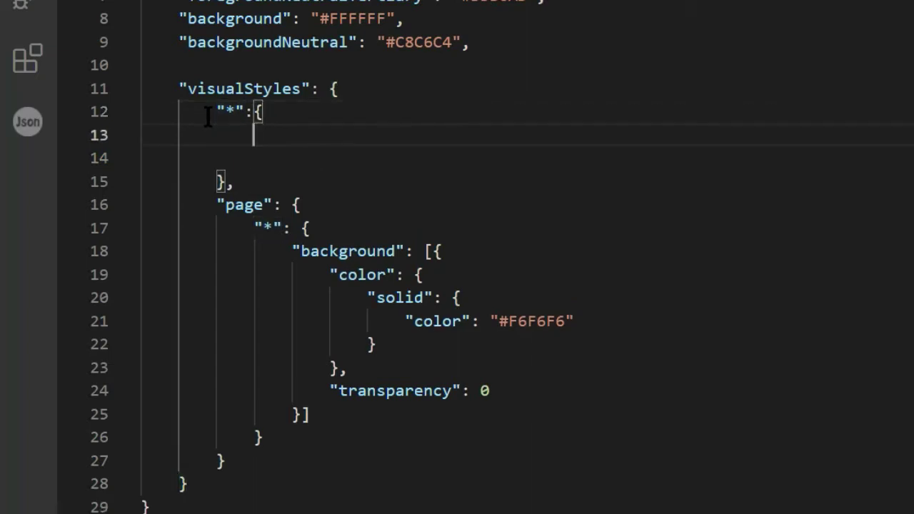
text("*")
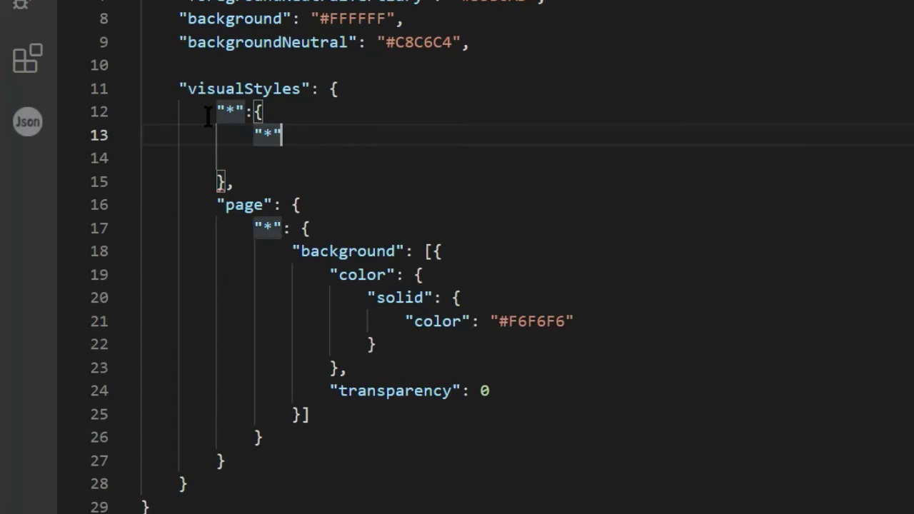
text(:{)
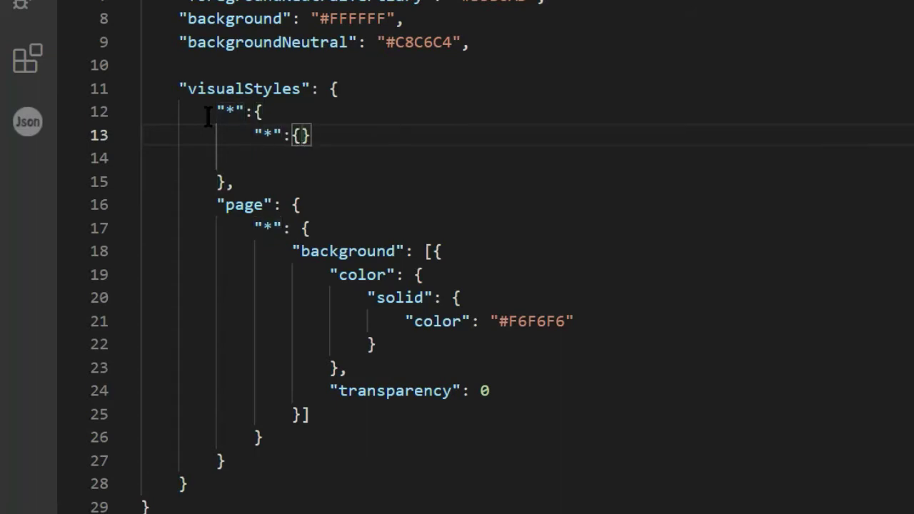
key(Return)
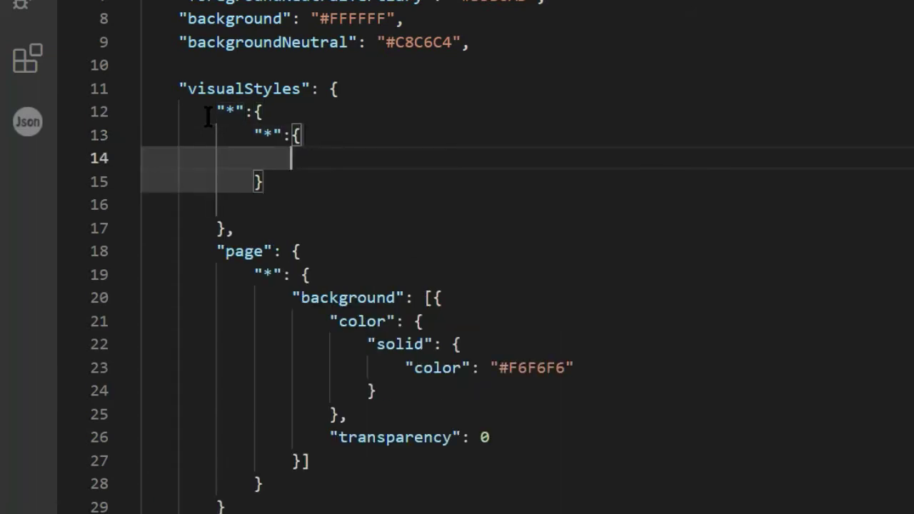
text("title": [{     "show": true,     "alignment": "center",     "fontColor": { "solid": { "color": "#FFFFFF" } },     "background": { "solid": { "color": "#52B788" } },     "fontSize": 14,     "fontFamily": "Segoe UI Semibold" }])
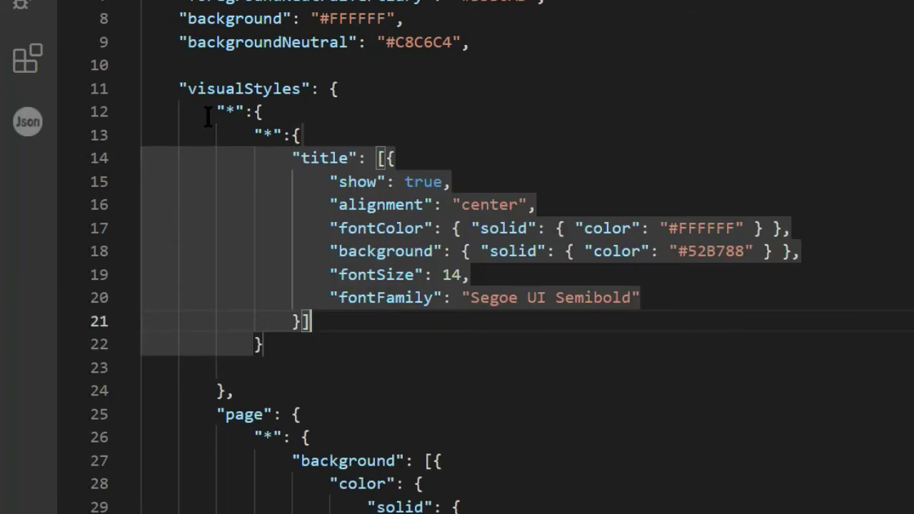
click(317, 391)
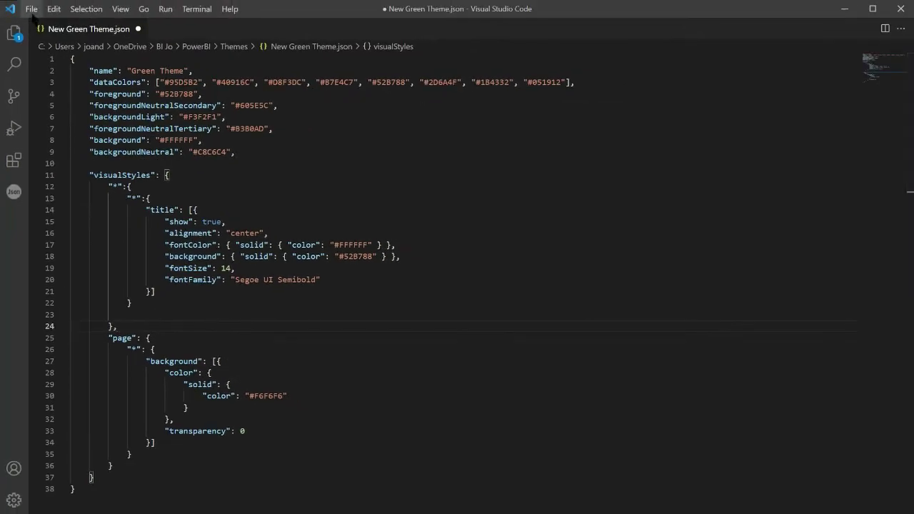
Save New Green Theme.json and import it into Power BI through Browse for themes
click(32, 10)
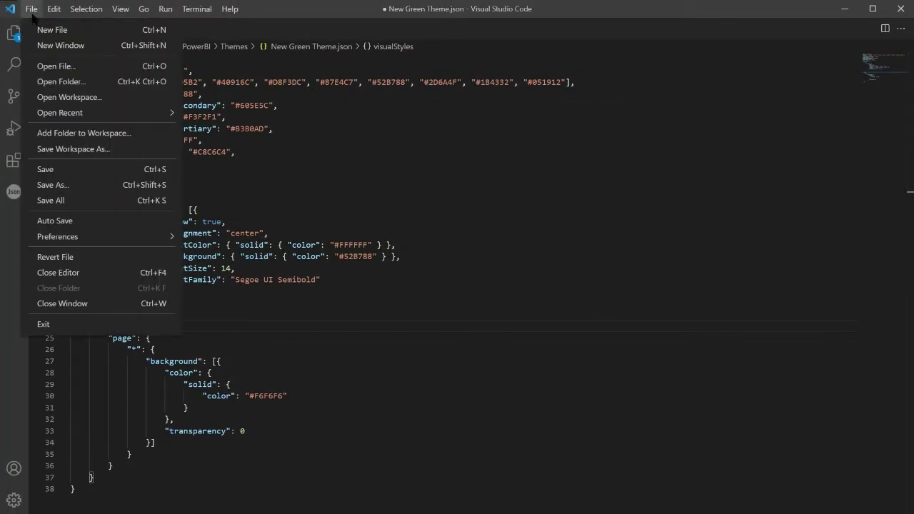
click(71, 173)
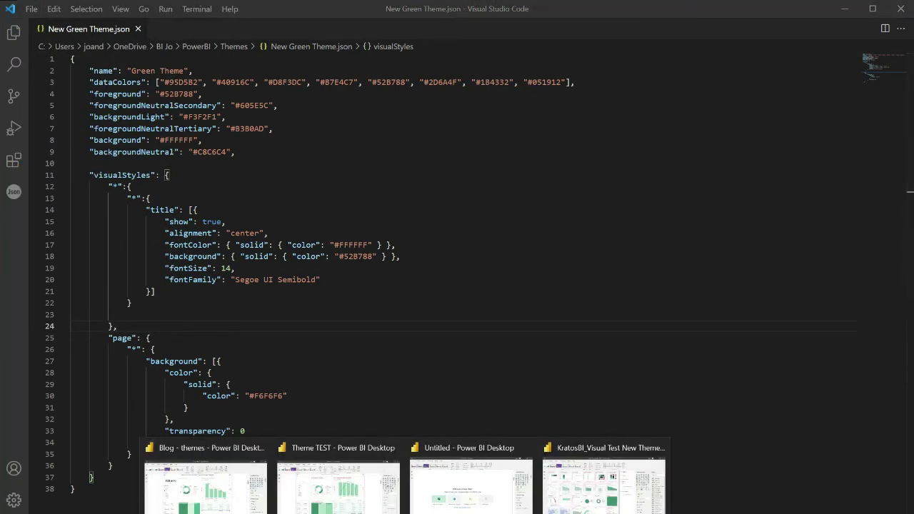
click(218, 508)
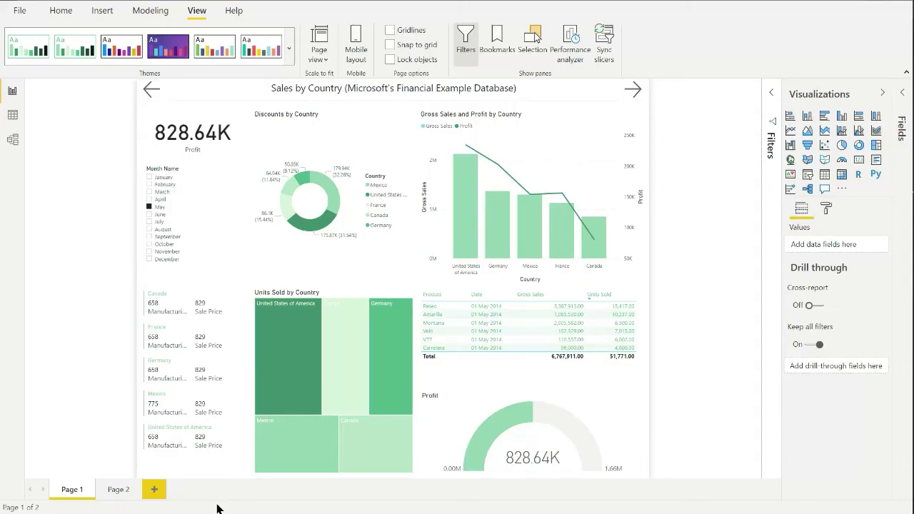
click(289, 49)
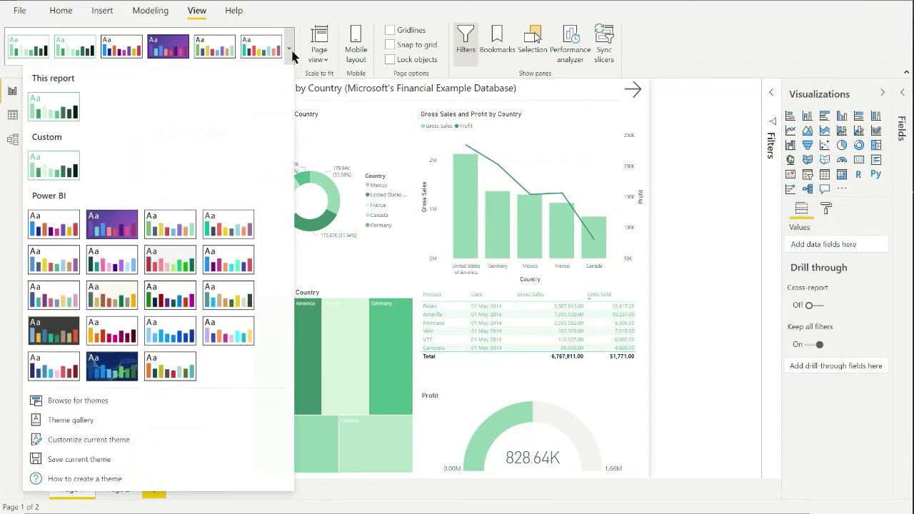
click(106, 402)
double_click(181, 83)
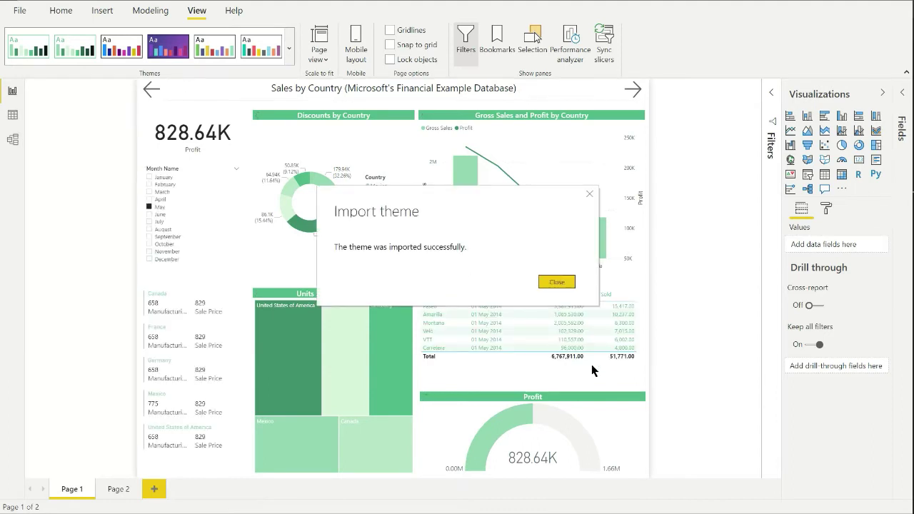
key(Escape)
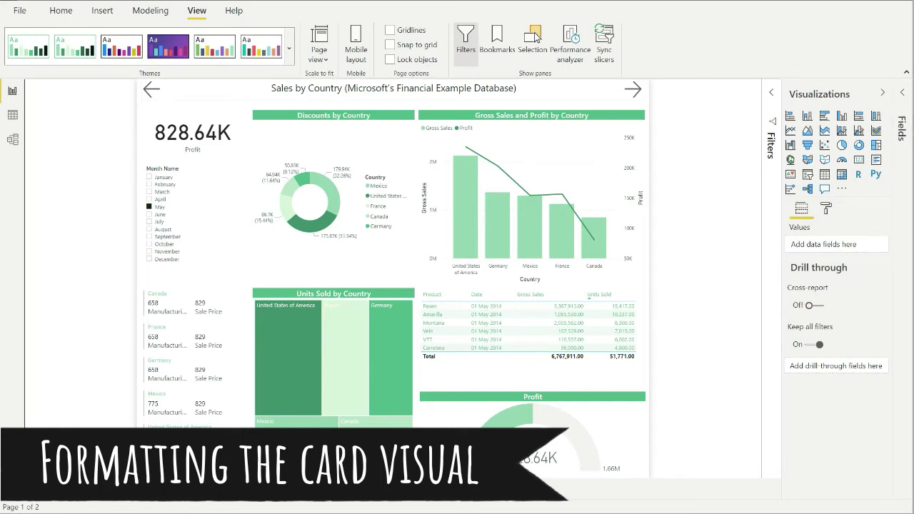
Add a "card" wildcard block with #2D6A4F background and #ffffff labels and categoryLabels
click(572, 506)
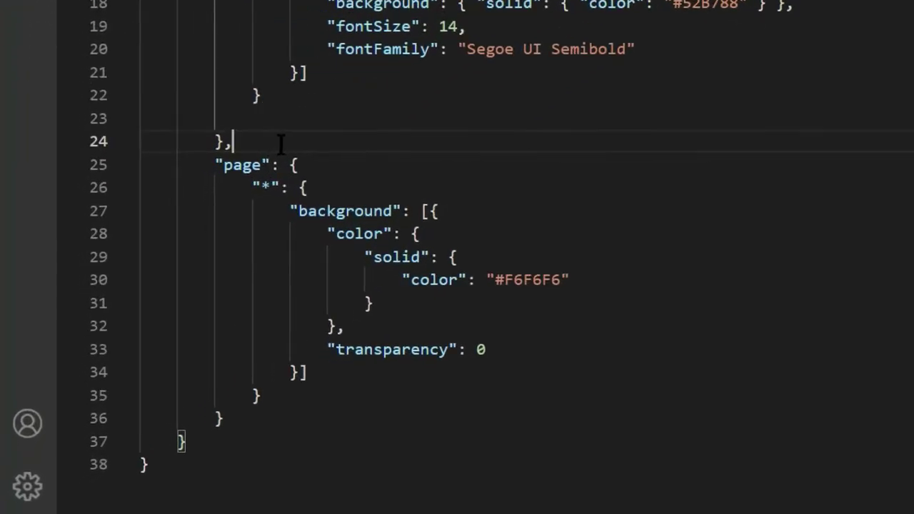
key(Return)
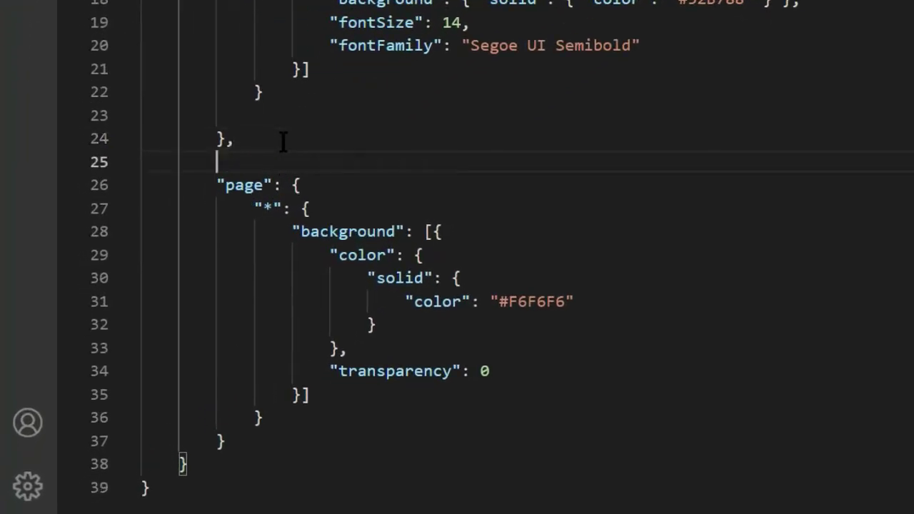
text("card")
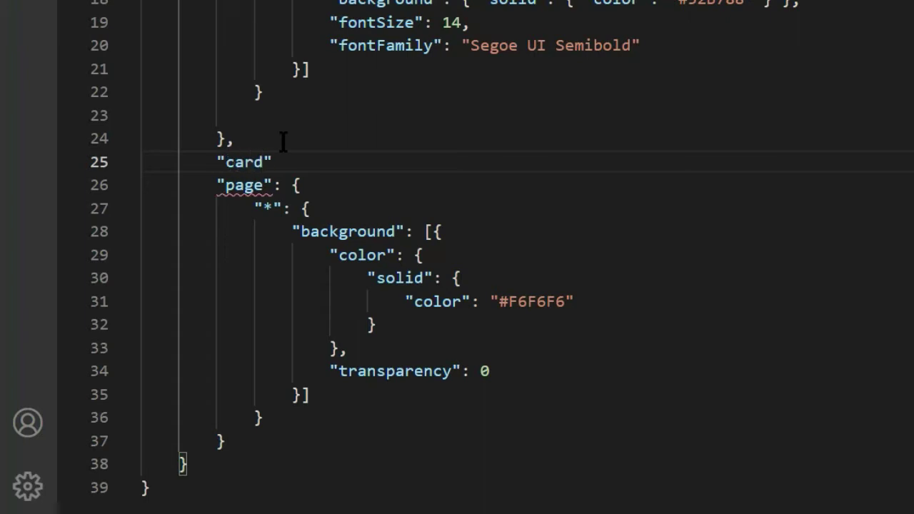
text(: {)
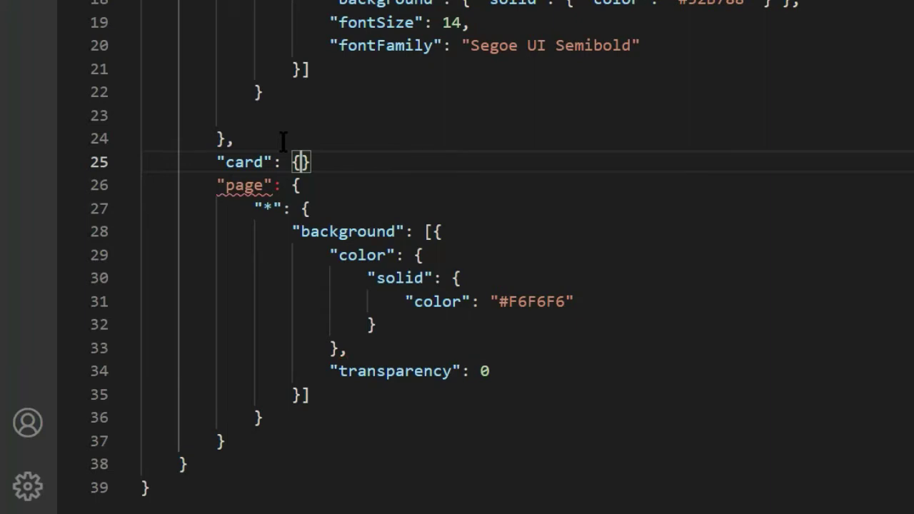
key(Return)
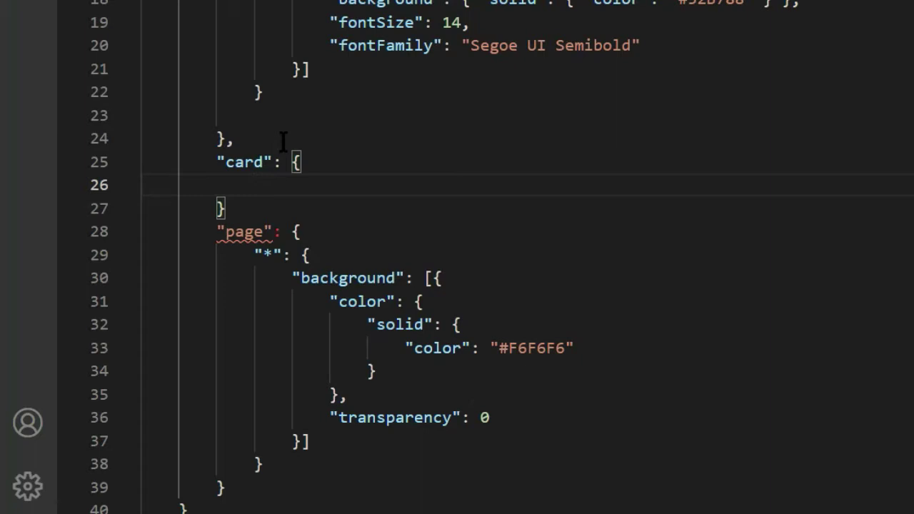
text("*")
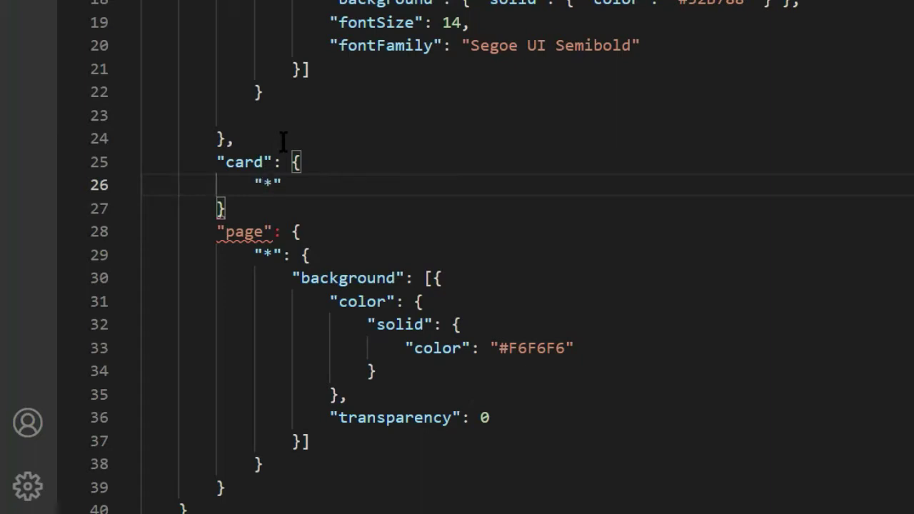
text(:{)
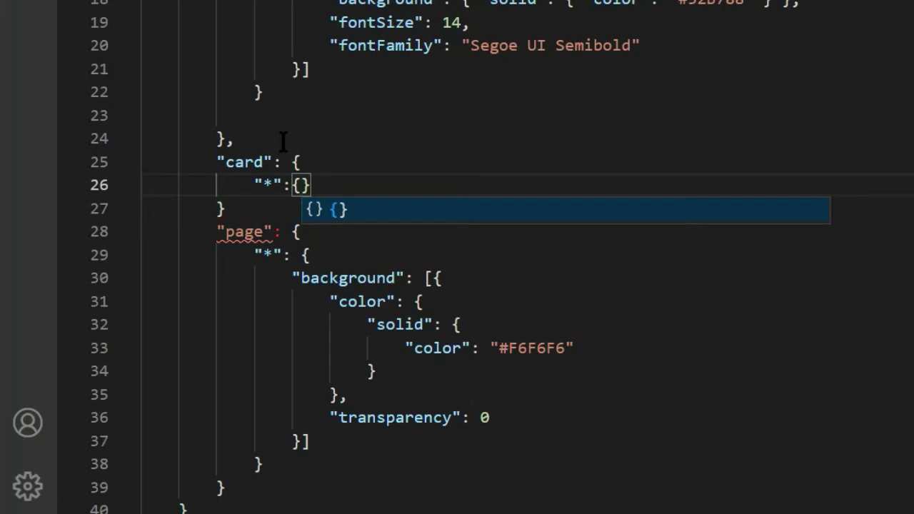
key(Escape)
key(Return)
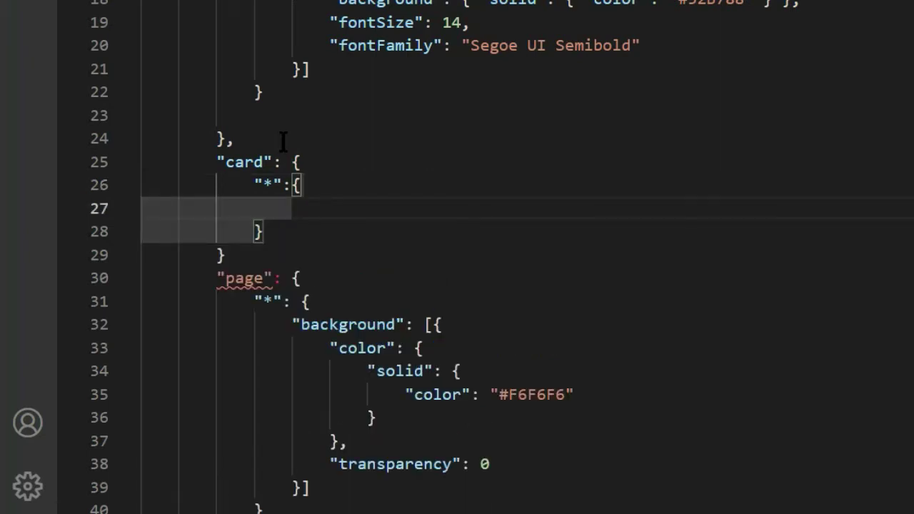
text("background": [{                 "show": true,                 "color": {                     "solid": {"color": "#2D6A4F"}},                 "transparency": 0             }],             "labels": [{                 "color": { "solid": { "color": "#ffffff"}}             }],             "categoryLabels": [{                 "color": { "solid": { "color": "#ffffff"}}             }])
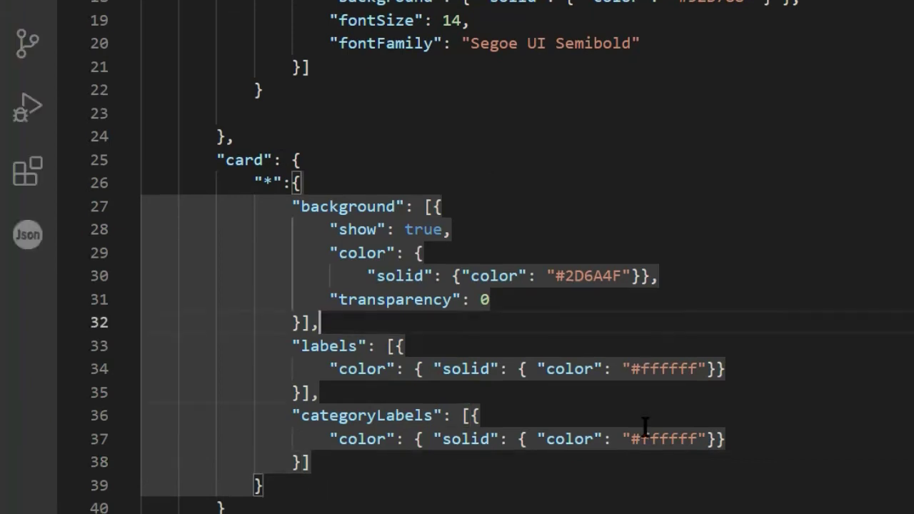
click(645, 482)
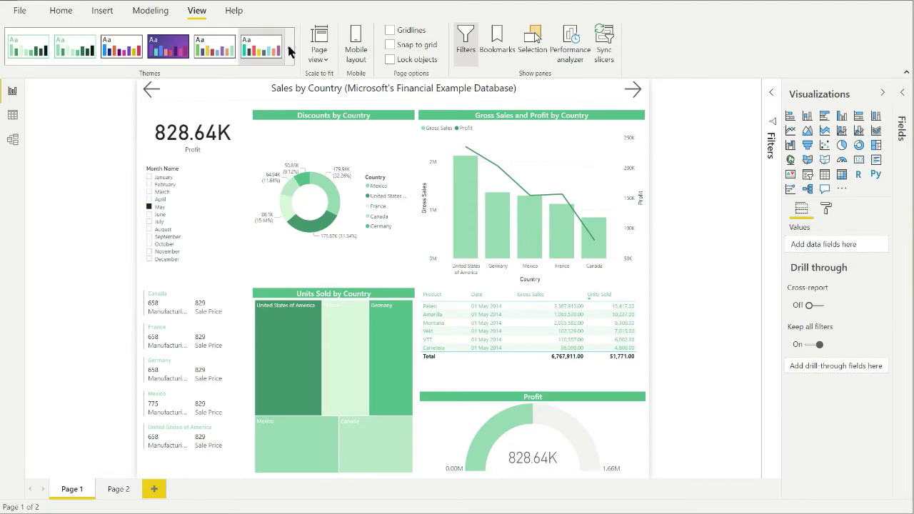
Re-import New Green Theme.json so the 828.64K Profit card turns dark green with white text
click(289, 48)
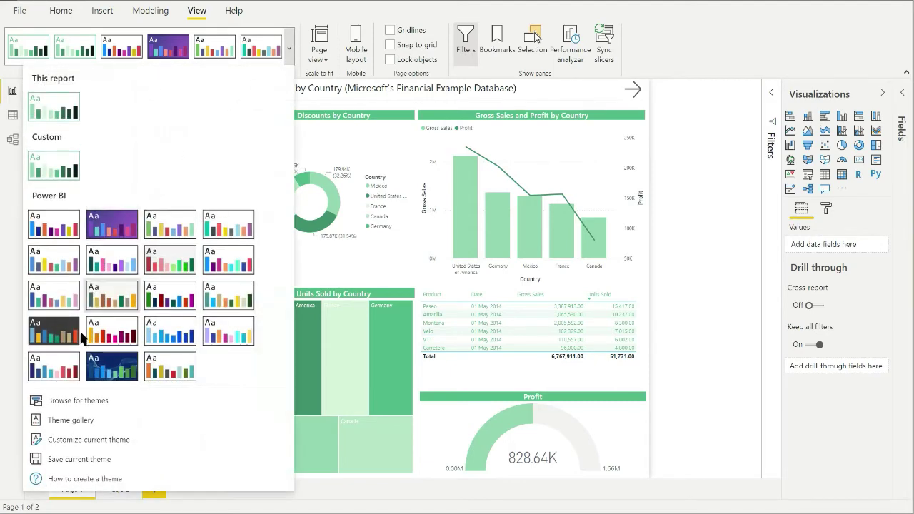
click(79, 402)
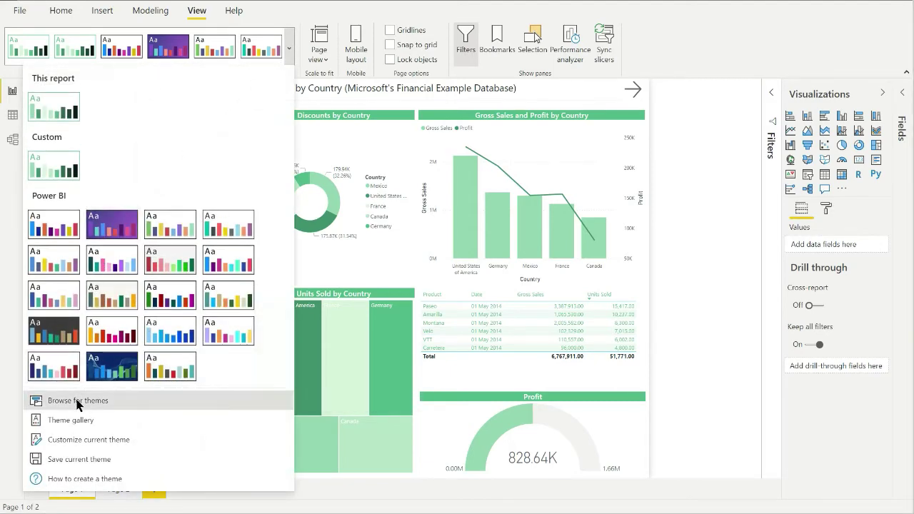
double_click(163, 81)
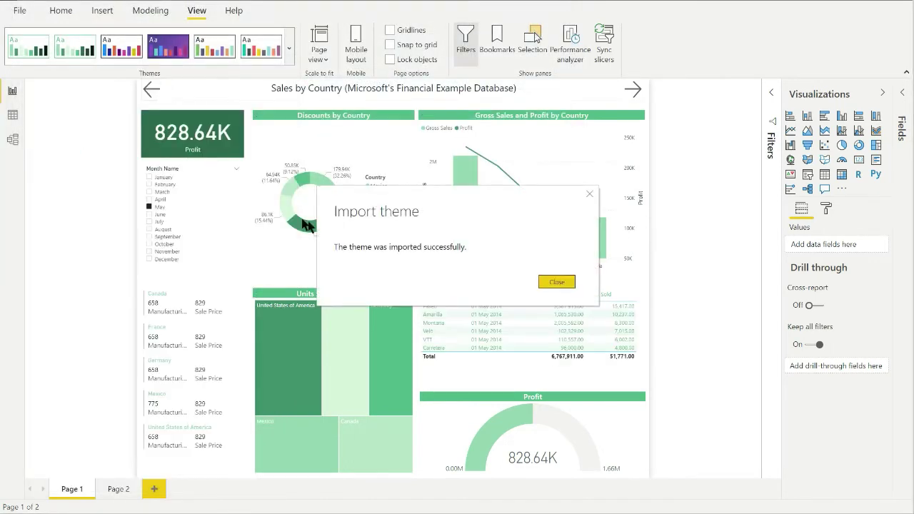
click(557, 282)
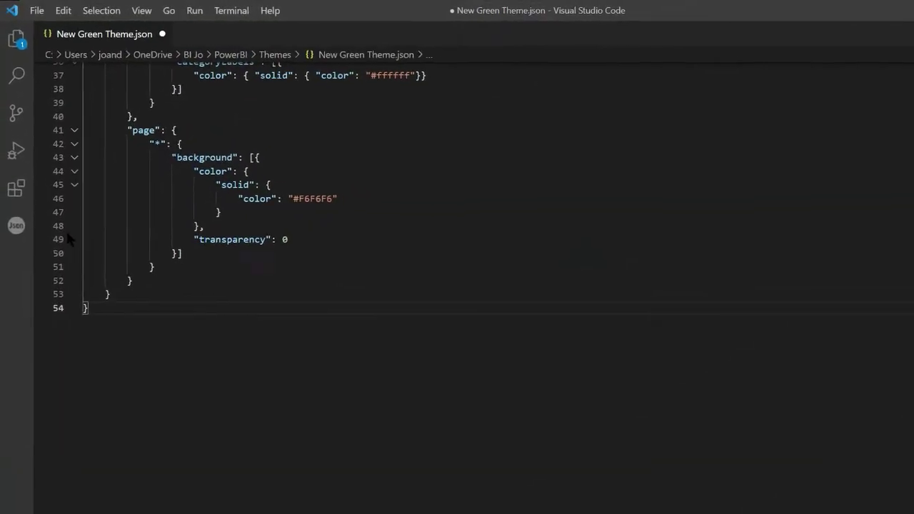
Add an empty "donutChart" section with a "*" block after the card section
click(184, 147)
key(Return)
text("donutChart")
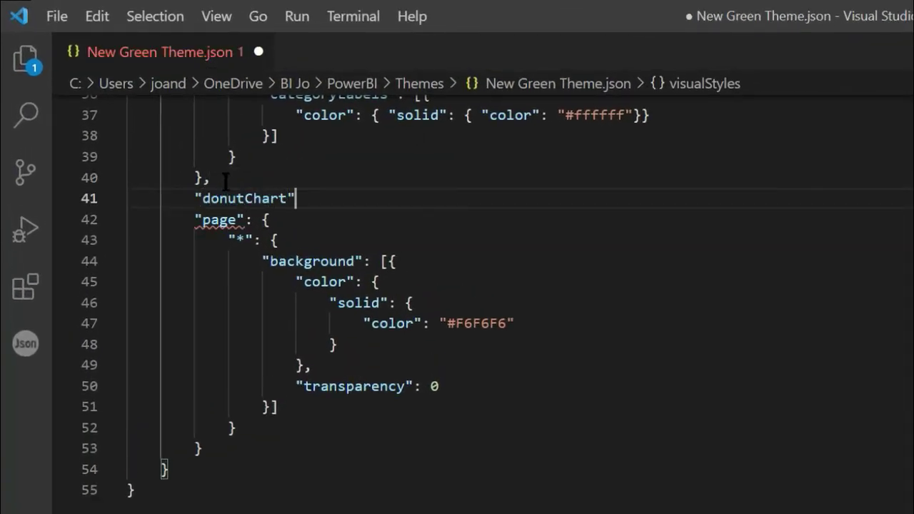
text(: {)
key(Return)
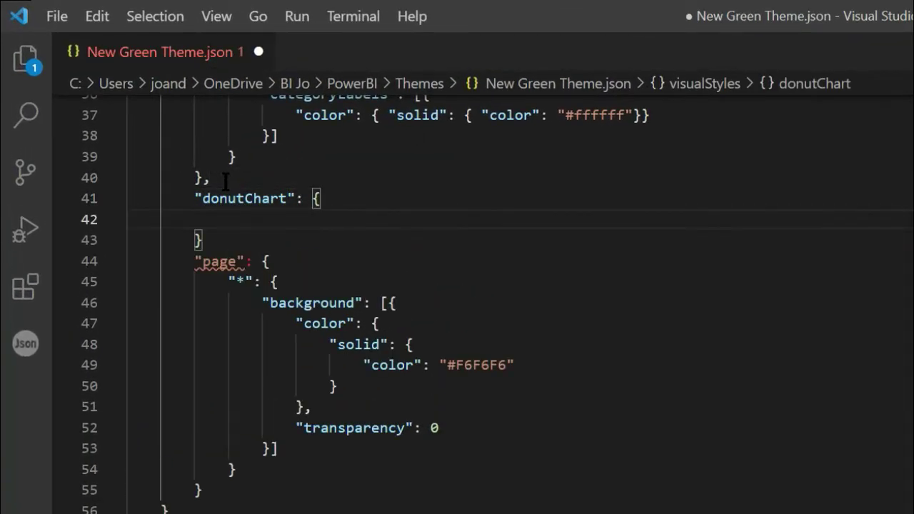
text("*":{)
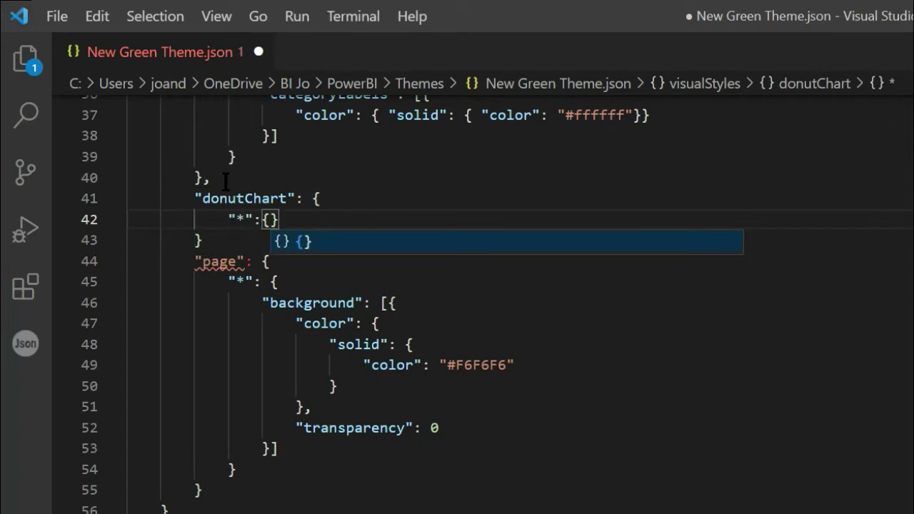
key(Return)
click(209, 283)
text(,)
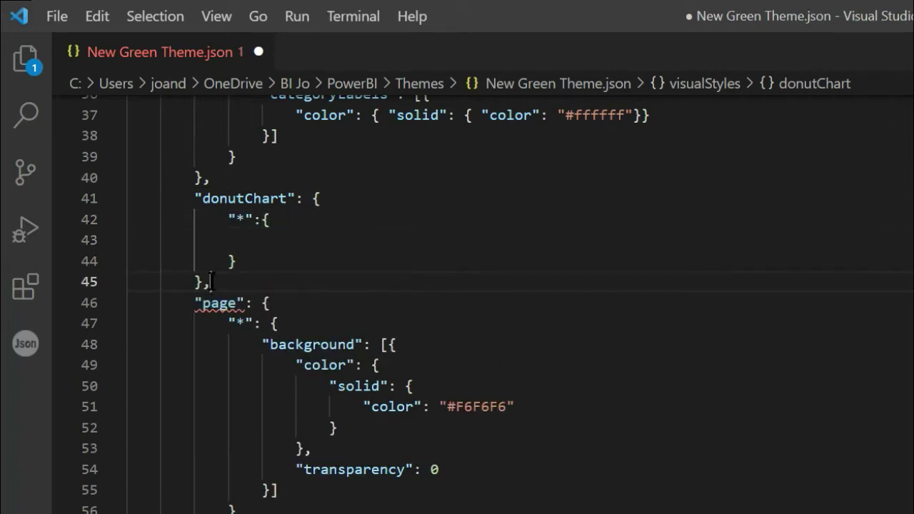
Paste label styling into the donutChart block: Category, percent of total, #212529, Segoe UI
click(297, 239)
key(Return)
text("labels": [{     "show": true,     "labelStyle": "Category, percent of total",     "color": {"solid": {"color": "#212529"}},     "fontFamily": "Segoe UI" }])
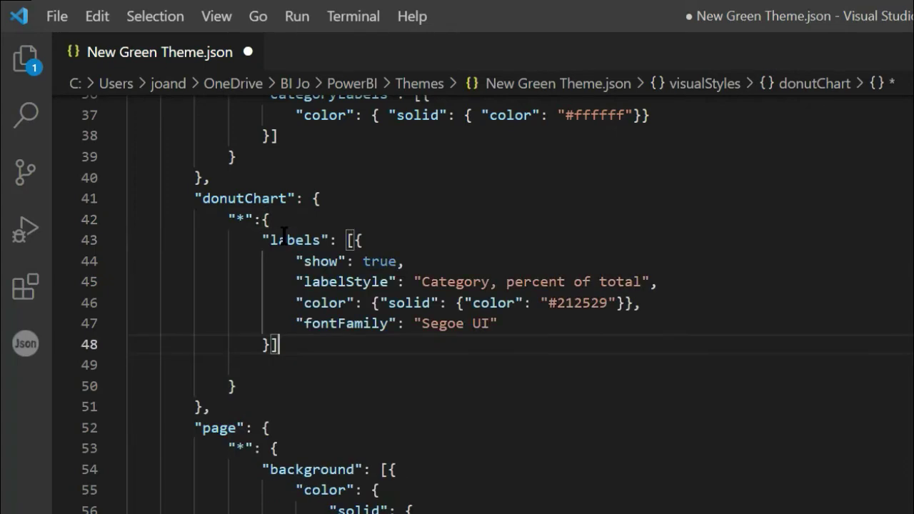
key(Delete)
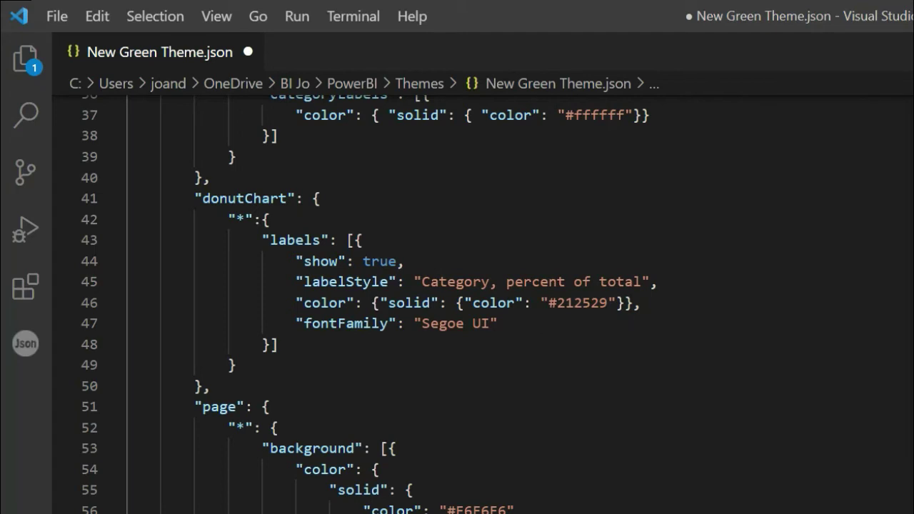
Duplicate the donutChart section below itself and rename the copy to pieChart
drag(211, 386, 127, 344)
drag(4, 246, 5, 194)
key(ctrl+c)
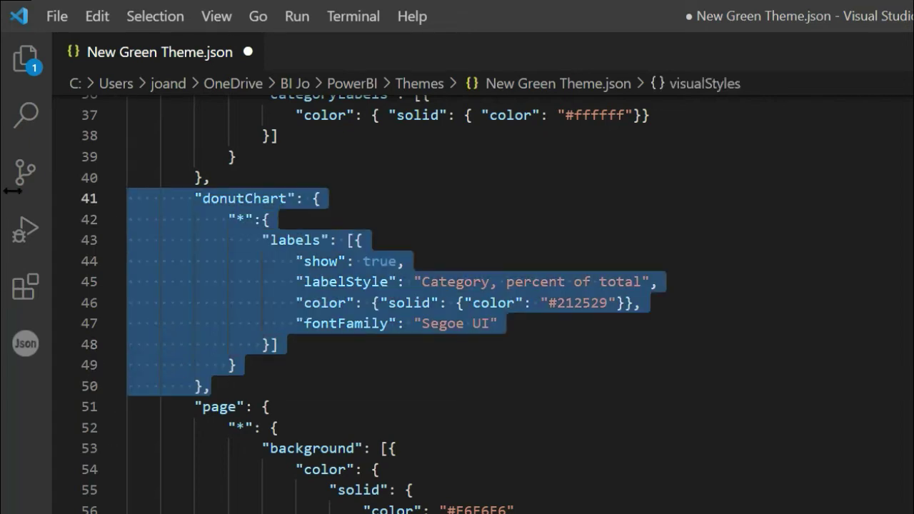
click(238, 390)
key(Return)
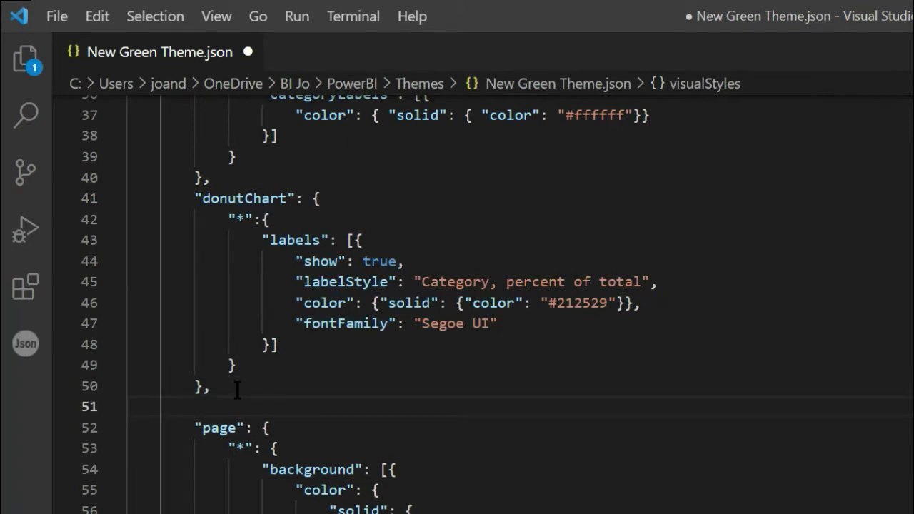
key(ctrl+v)
click(241, 407)
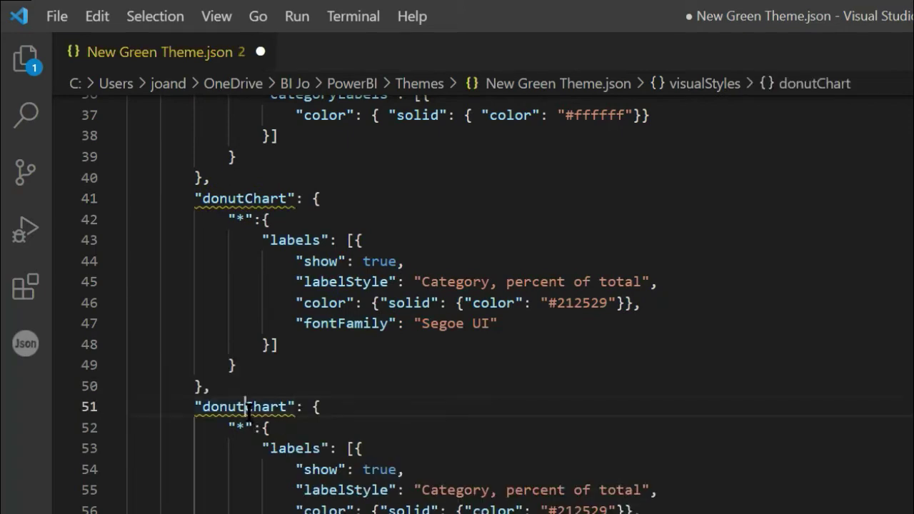
key(BackSpace)
key(BackSpace)
key(BackSpace)
key(BackSpace)
key(BackSpace)
text(pie)
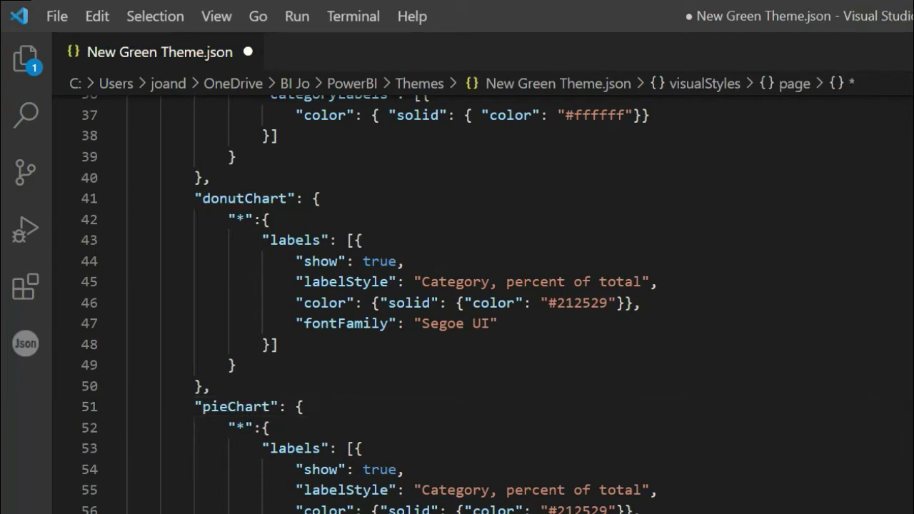
Save the theme file and re-import New Green Theme.json into Power BI
key(ctrl+s)
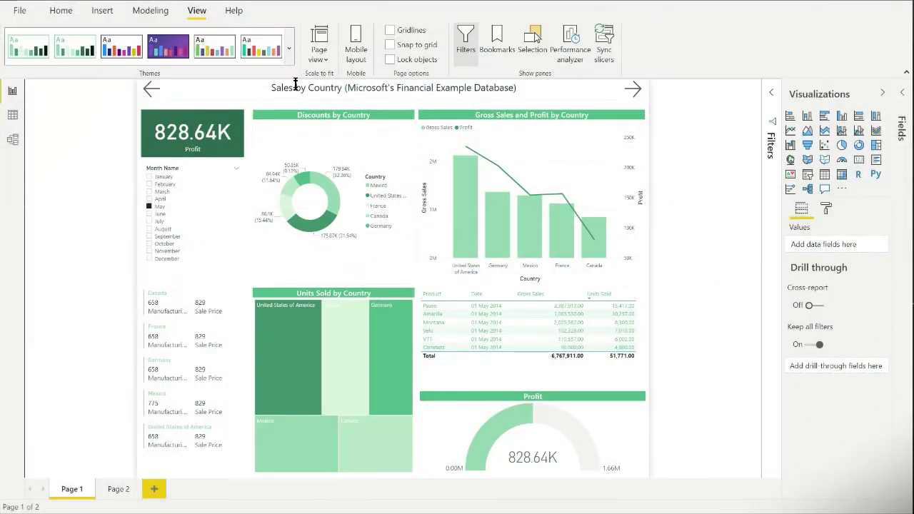
click(289, 48)
click(111, 400)
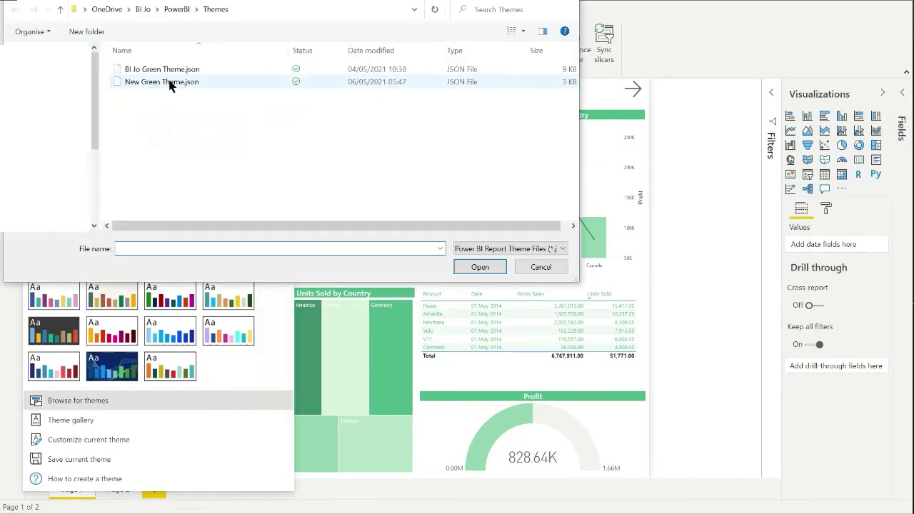
double_click(168, 77)
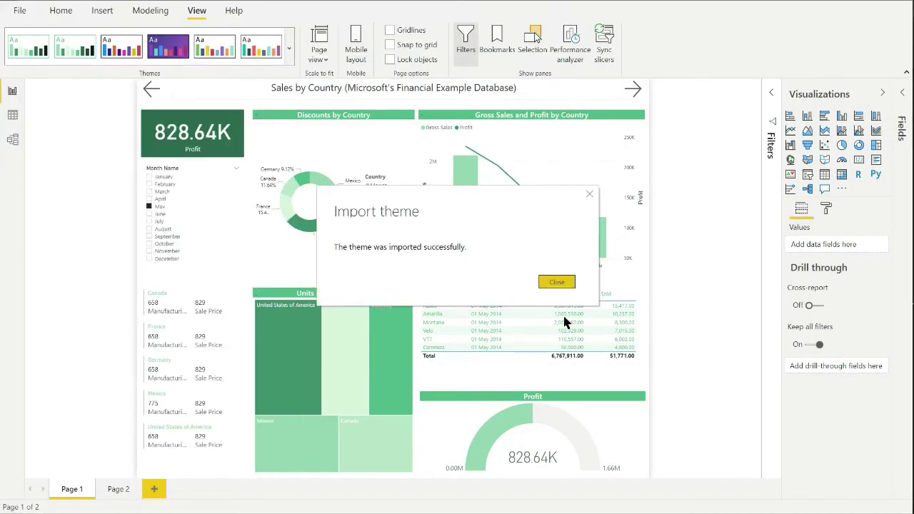